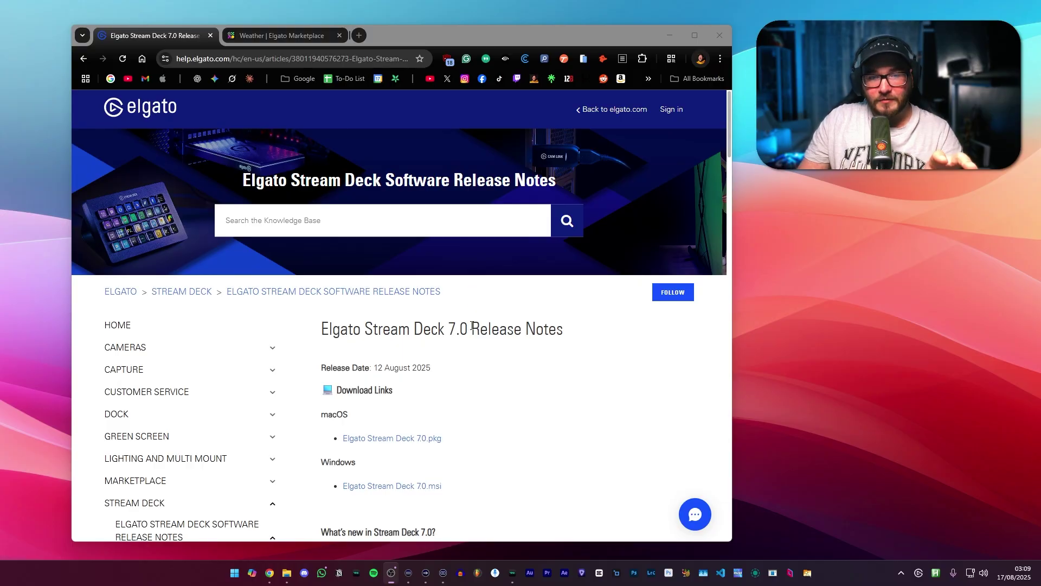
Scroll the release notes down to the 'What's new in Stream Deck 7.0?' image grid
{"action": "scroll", "coordinate": [434, 309], "scroll_direction": "down", "scroll_amount": 7}
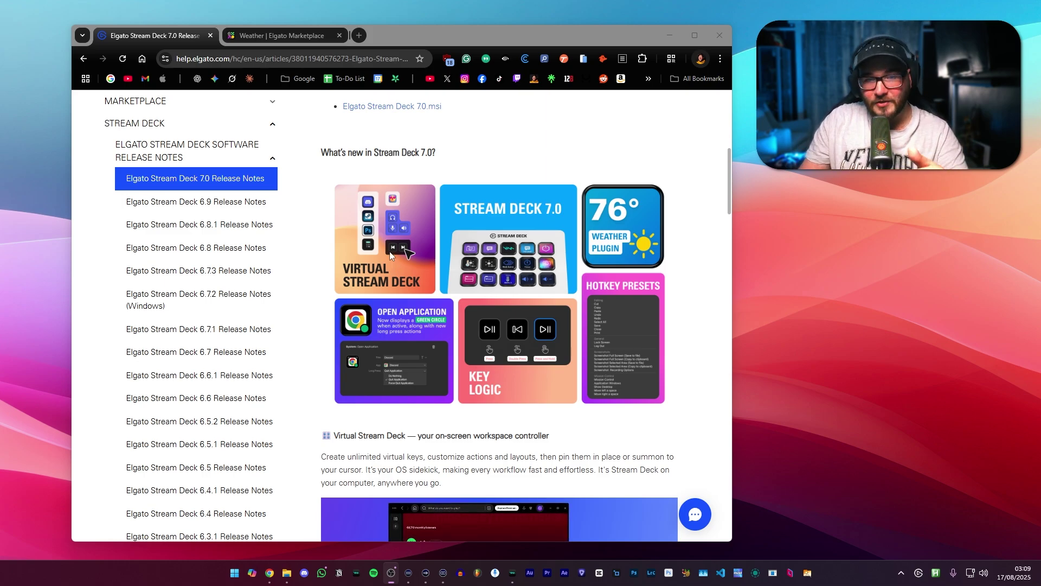
{"action": "scroll", "coordinate": [390, 254], "scroll_direction": "down", "scroll_amount": 1}
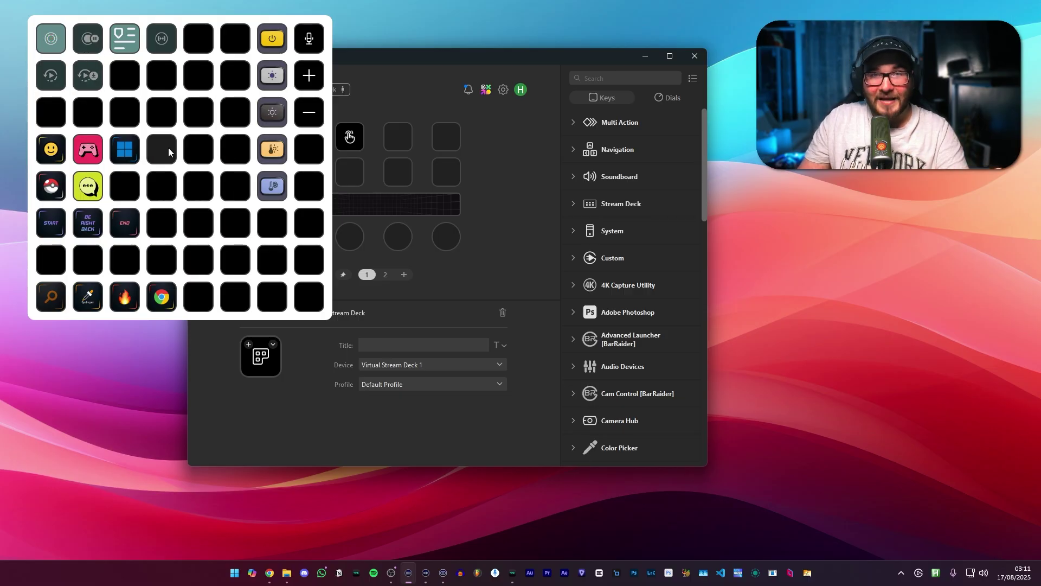
Switch the editor to Virtual Stream Deck 1 and open its layout settings
{"action": "left_click", "coordinate": [343, 93]}
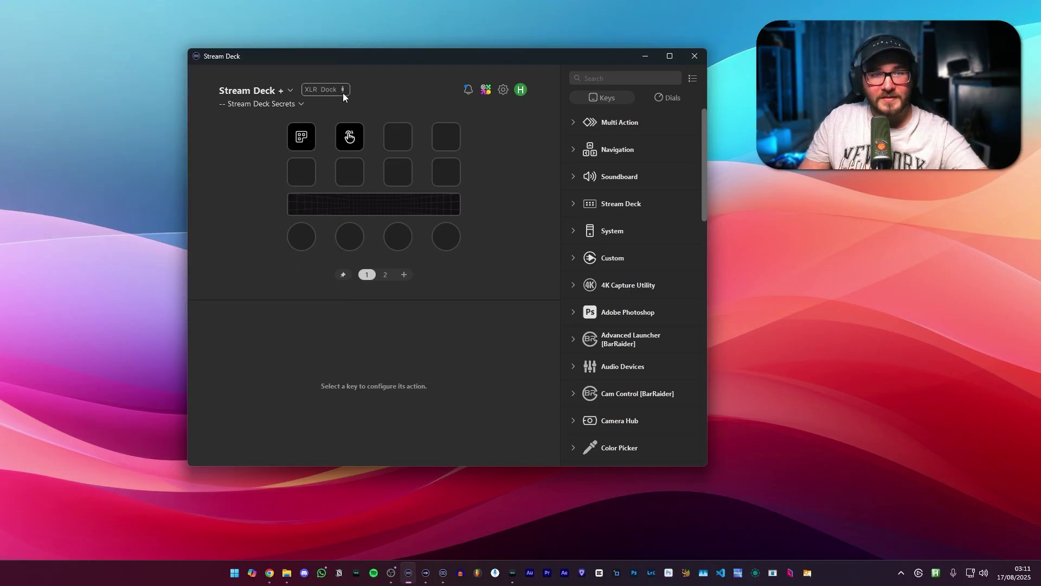
{"action": "left_click", "coordinate": [248, 91]}
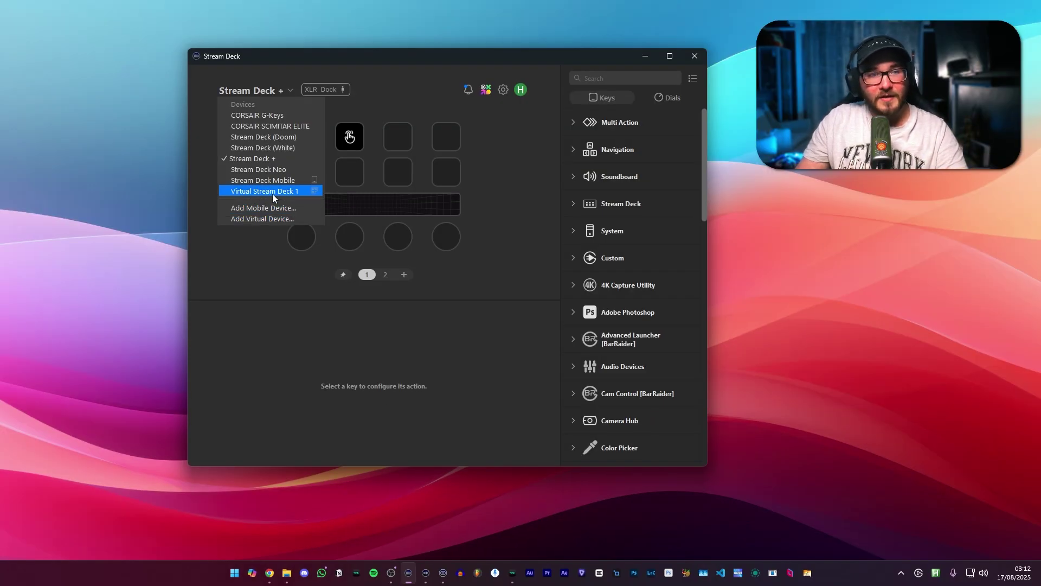
{"action": "left_click", "coordinate": [463, 246]}
{"action": "left_click", "coordinate": [340, 90]}
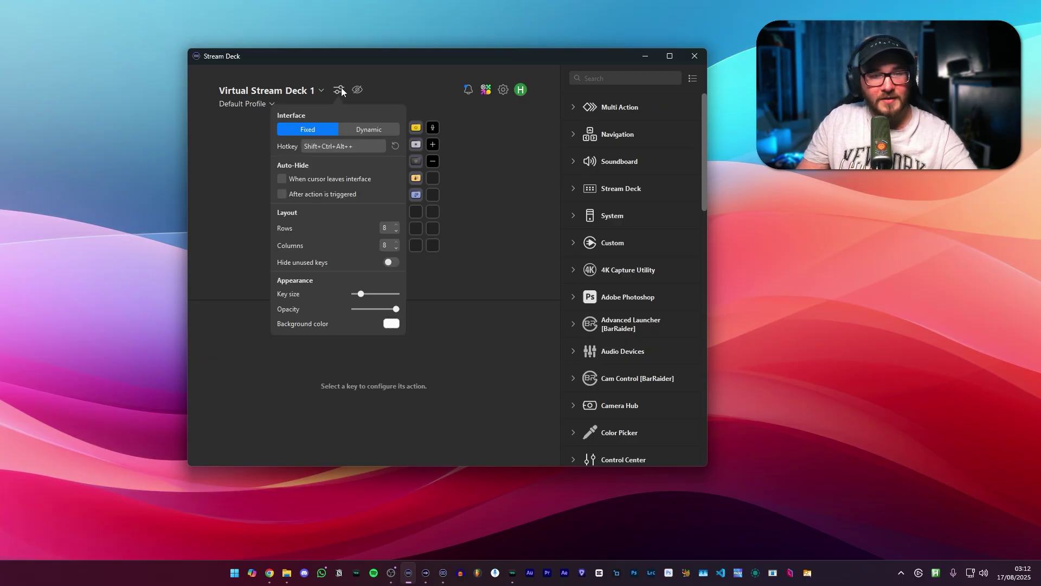
Set the virtual deck's rows to 3, then back to 8, previewing on the floating deck
{"action": "key", "text": "ctrl+alt+plus"}
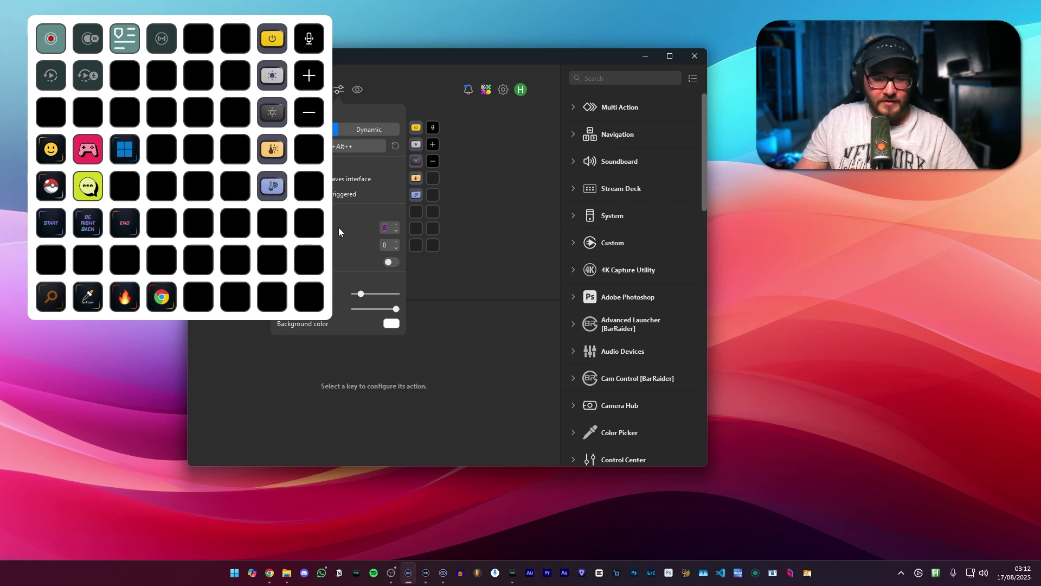
{"action": "type", "text": "3"}
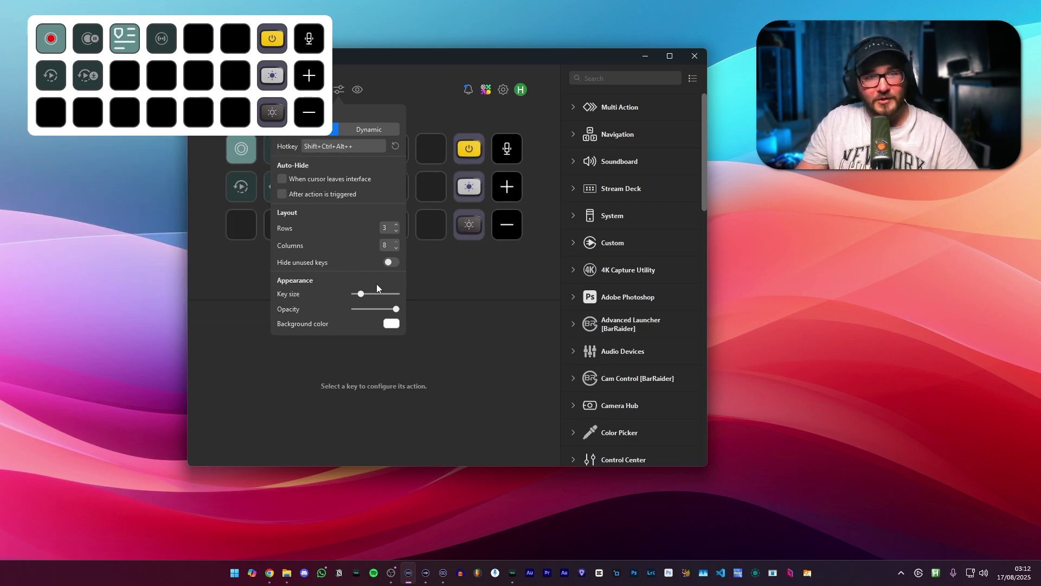
{"action": "left_click", "coordinate": [394, 232]}
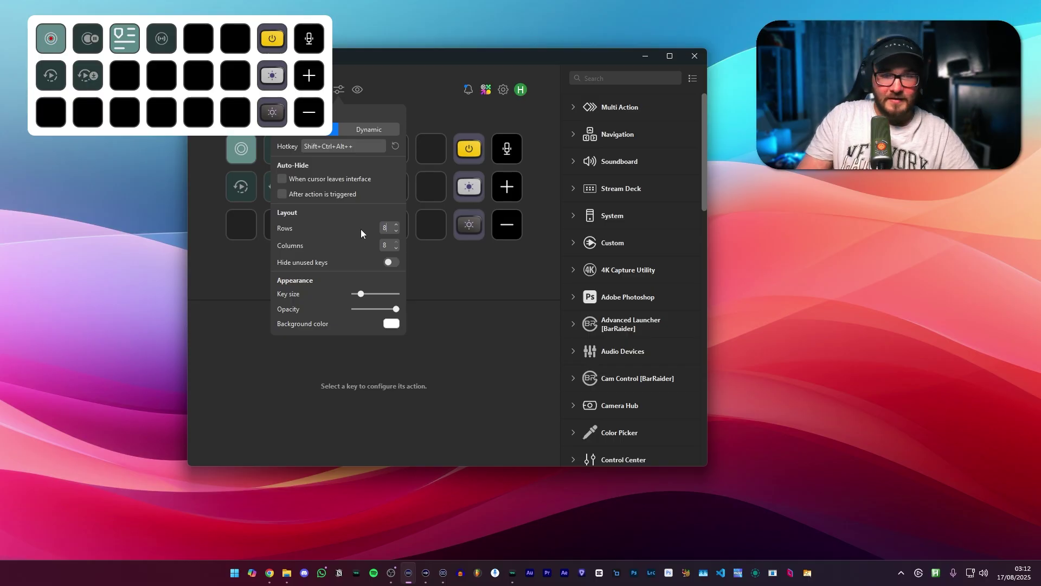
{"action": "type", "text": "8"}
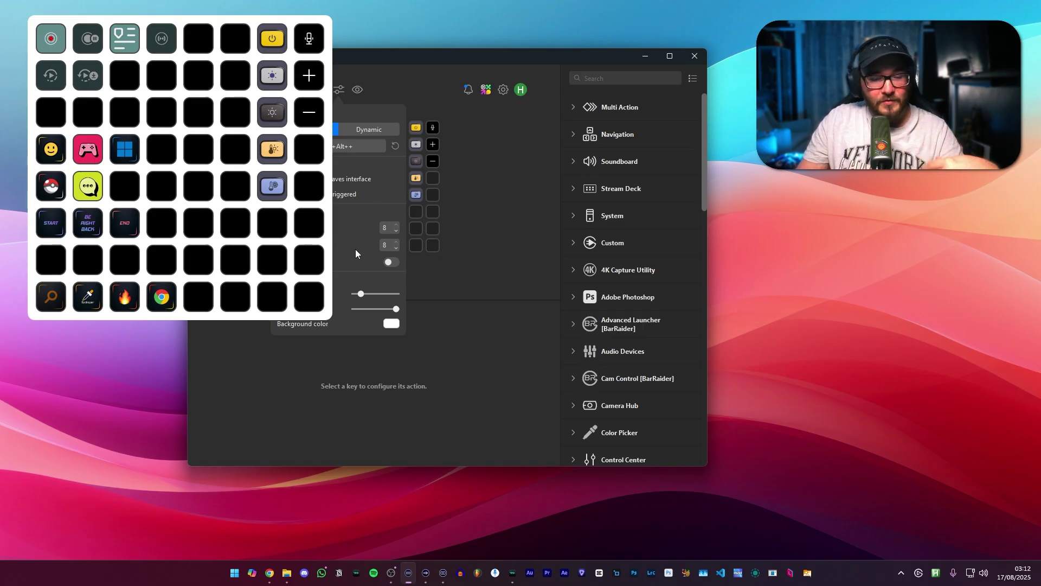
{"action": "key", "text": "ctrl+shift+alt+plus"}
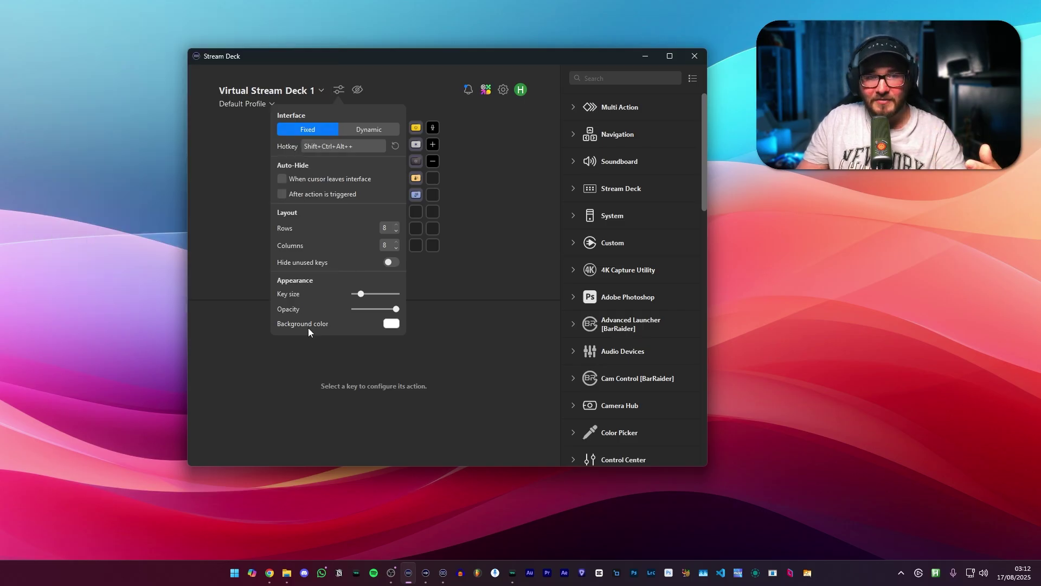
Turn on 'Hide unused keys' for Virtual Stream Deck 1
{"action": "left_click", "coordinate": [391, 262]}
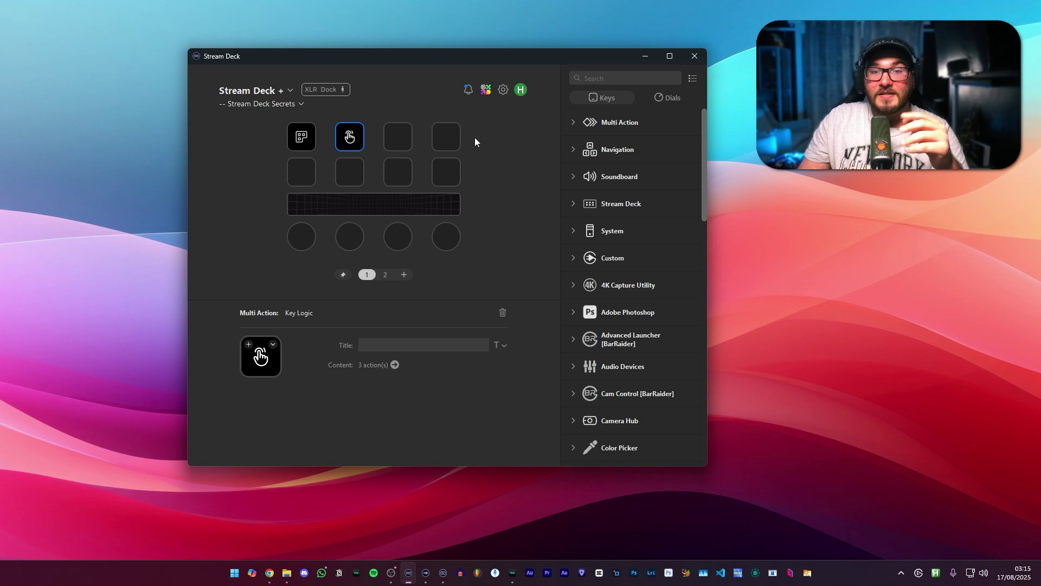
Try Play Audio on the third key, delete it, then drop Key Logic there instead
{"action": "left_click", "coordinate": [577, 176]}
{"action": "left_click_drag", "start_coordinate": [619, 200], "coordinate": [398, 135]}
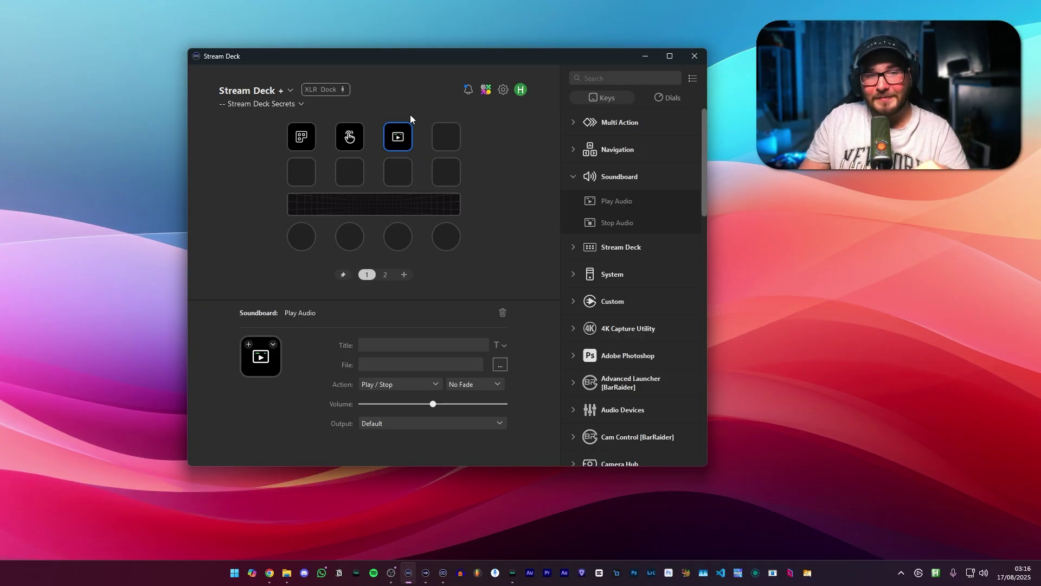
{"action": "key", "text": "Delete"}
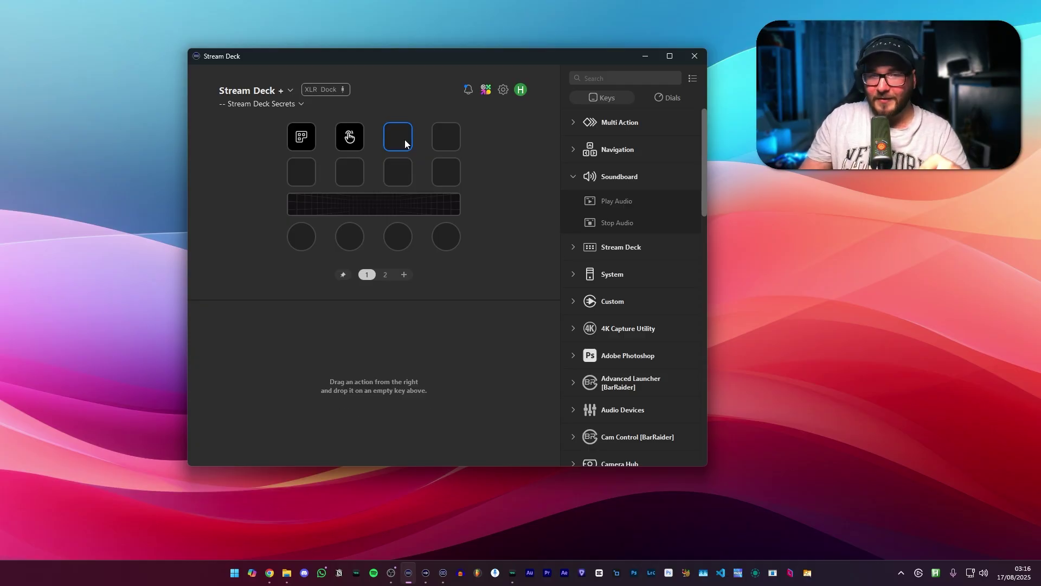
{"action": "left_click", "coordinate": [574, 176]}
{"action": "left_click", "coordinate": [571, 122]}
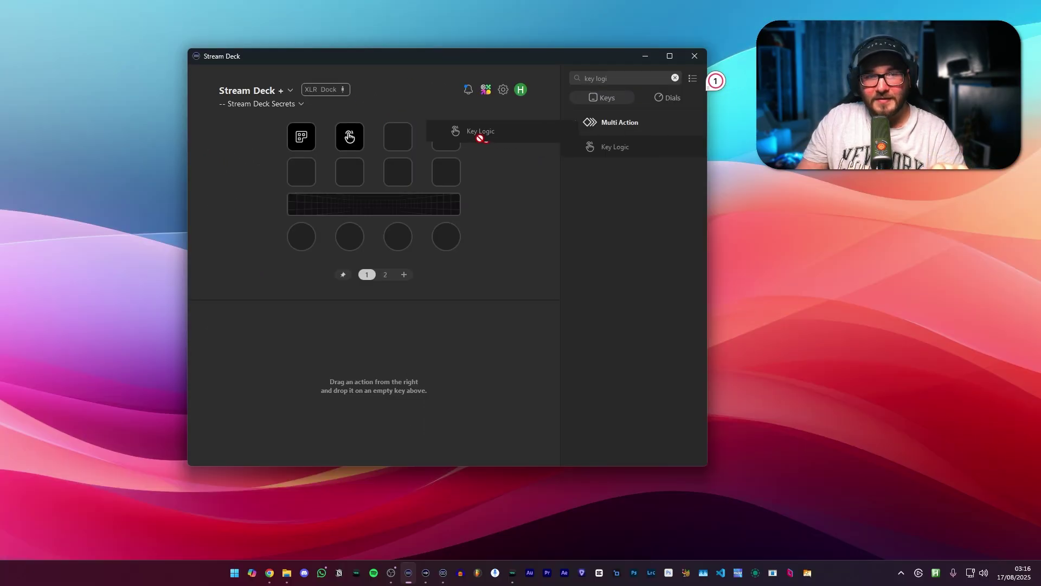
{"action": "left_click_drag", "start_coordinate": [287, 159], "coordinate": [145, 170]}
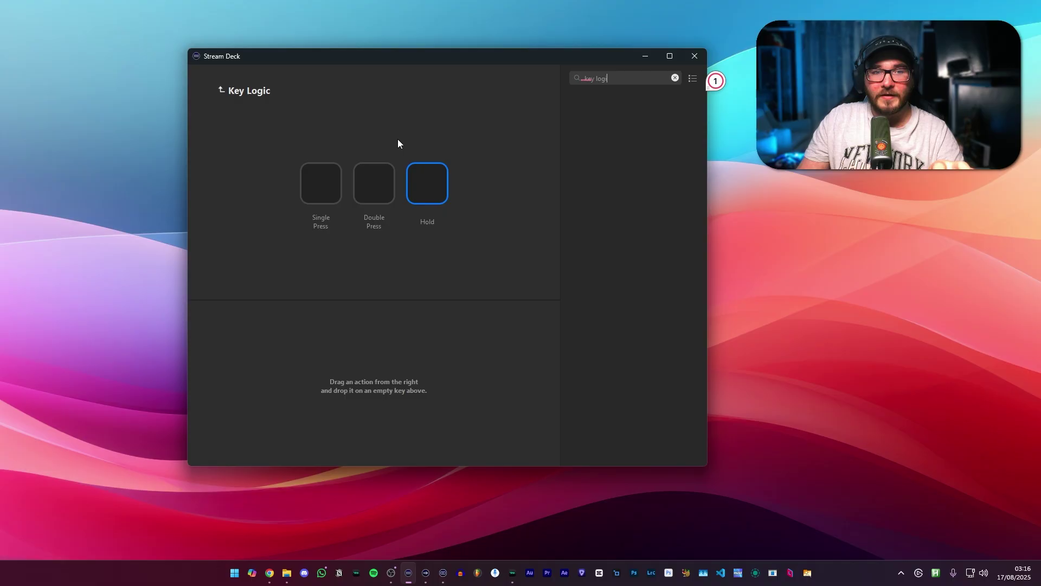
Select the Key Logic key's Single Press, Double Press and Hold slots in turn
{"action": "left_click", "coordinate": [337, 202]}
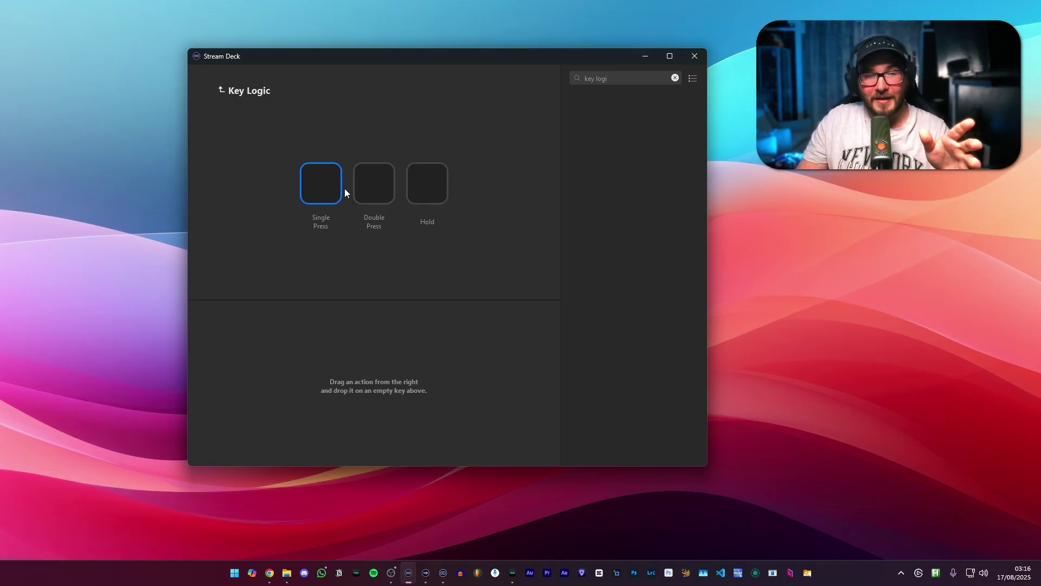
{"action": "left_click", "coordinate": [379, 179]}
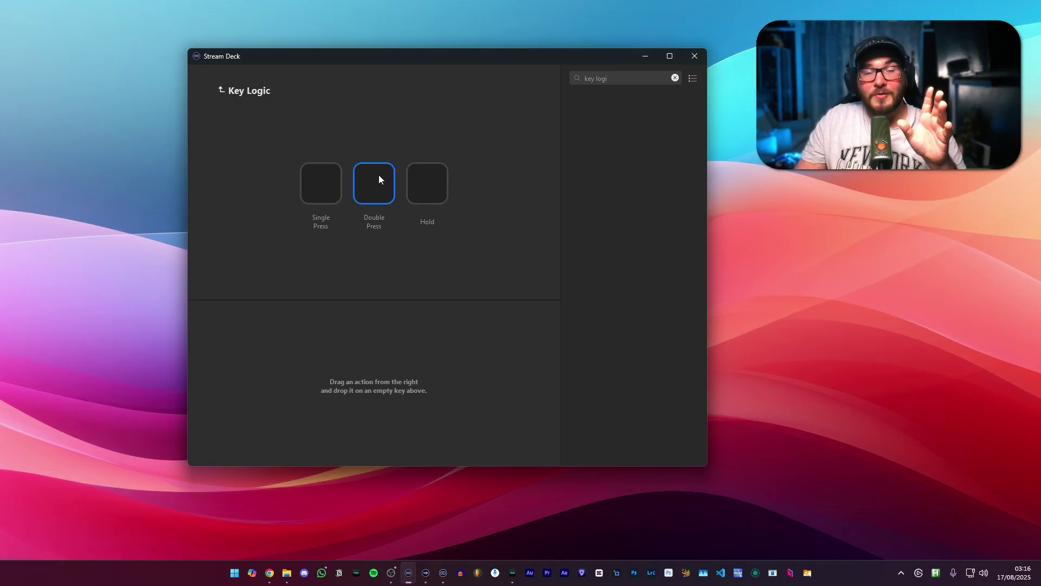
{"action": "left_click", "coordinate": [427, 188]}
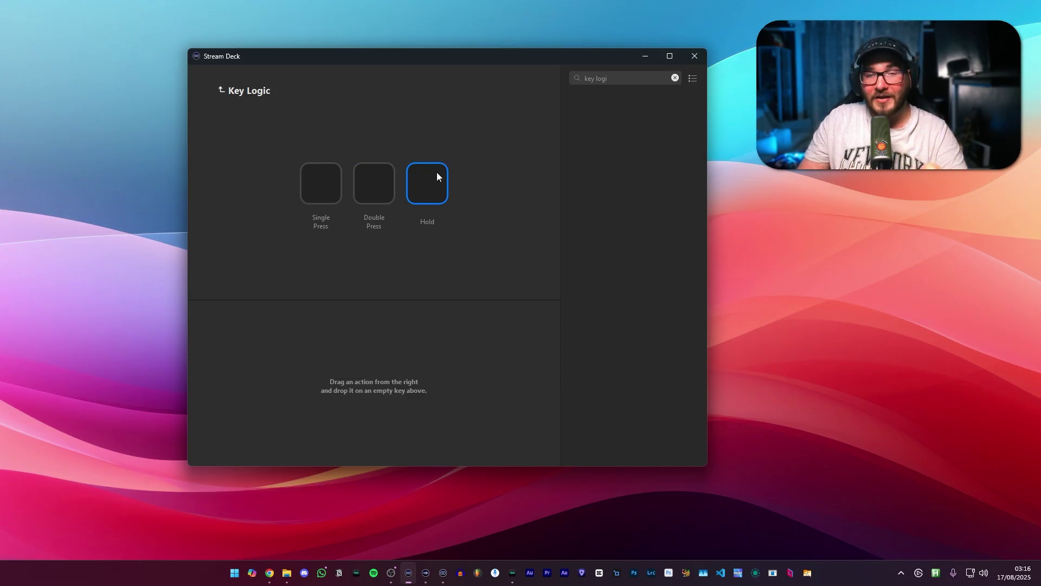
{"action": "left_click", "coordinate": [675, 78]}
{"action": "type", "text": "web"}
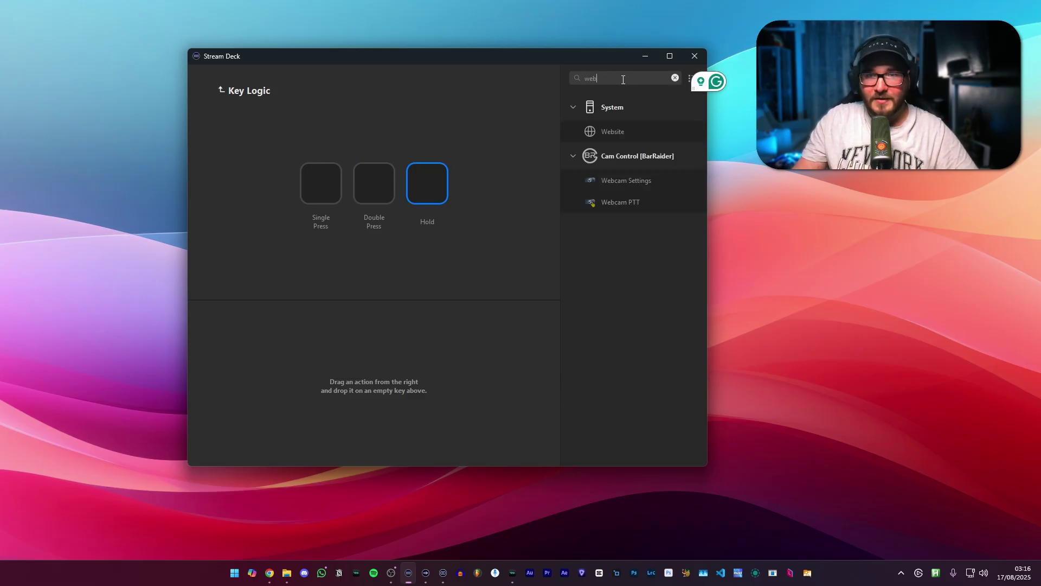
{"action": "left_click_drag", "start_coordinate": [629, 139], "coordinate": [304, 180]}
{"action": "left_click", "coordinate": [395, 361]}
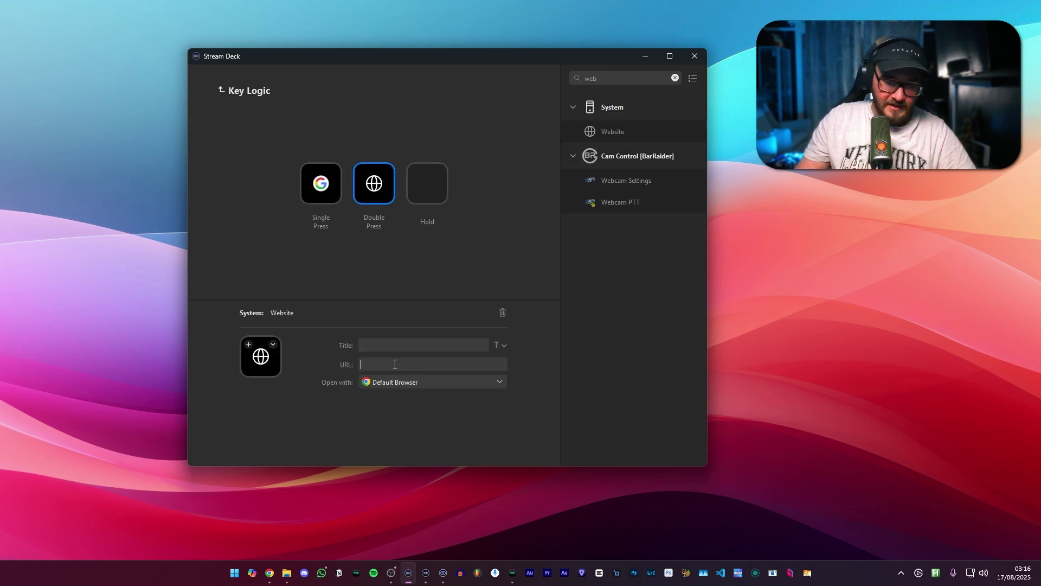
{"action": "type", "text": "w"}
{"action": "type", "text": "ww.herovibes.st"}
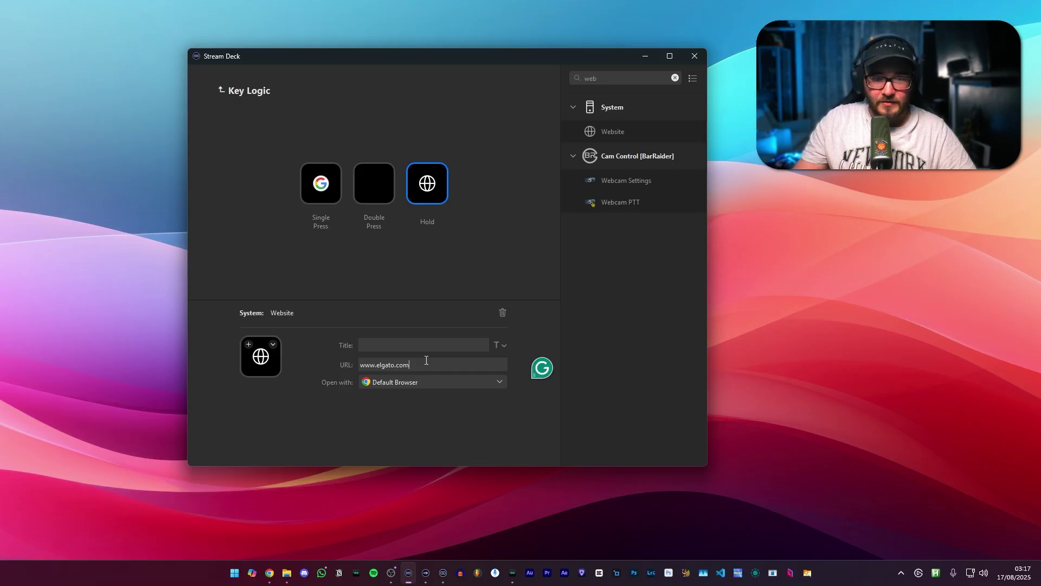
{"action": "left_click", "coordinate": [324, 88]}
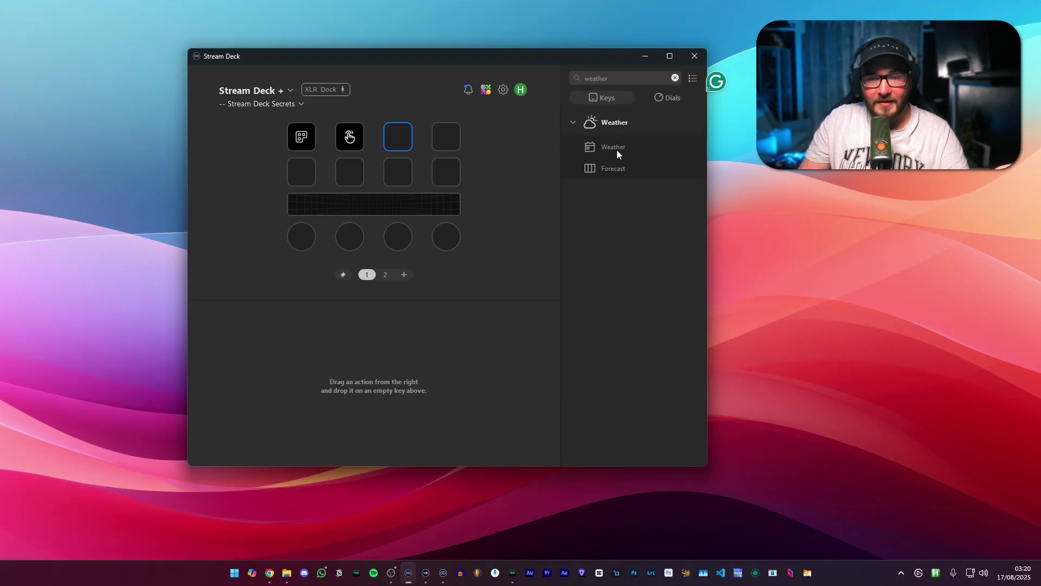
Place Weather on the third top key and Forecast on the fourth top key
{"action": "left_click_drag", "start_coordinate": [617, 150], "coordinate": [402, 139]}
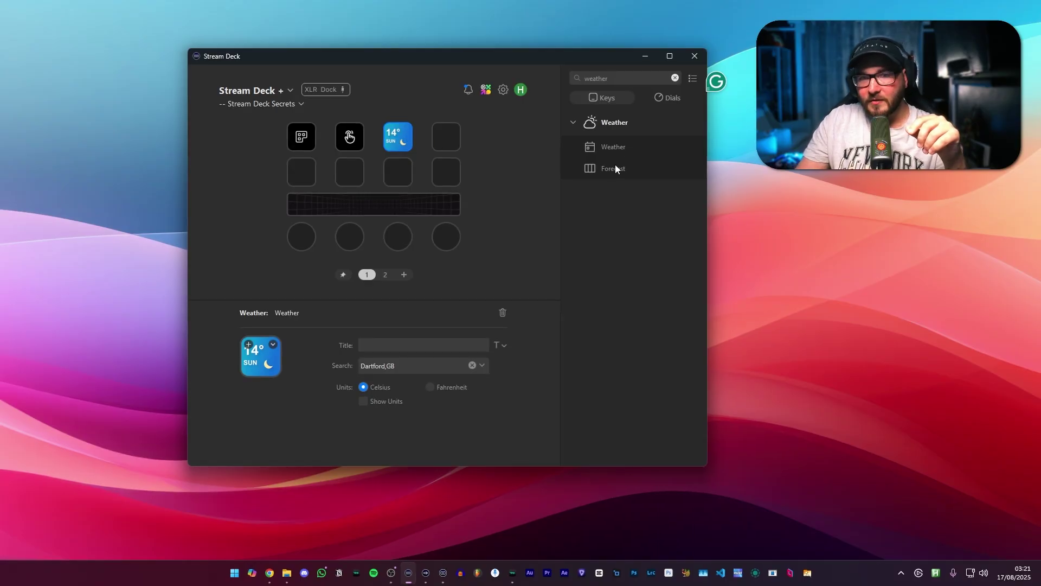
{"action": "left_click_drag", "start_coordinate": [889, 288], "coordinate": [578, 240]}
{"action": "left_click_drag", "start_coordinate": [439, 138], "coordinate": [439, 138]}
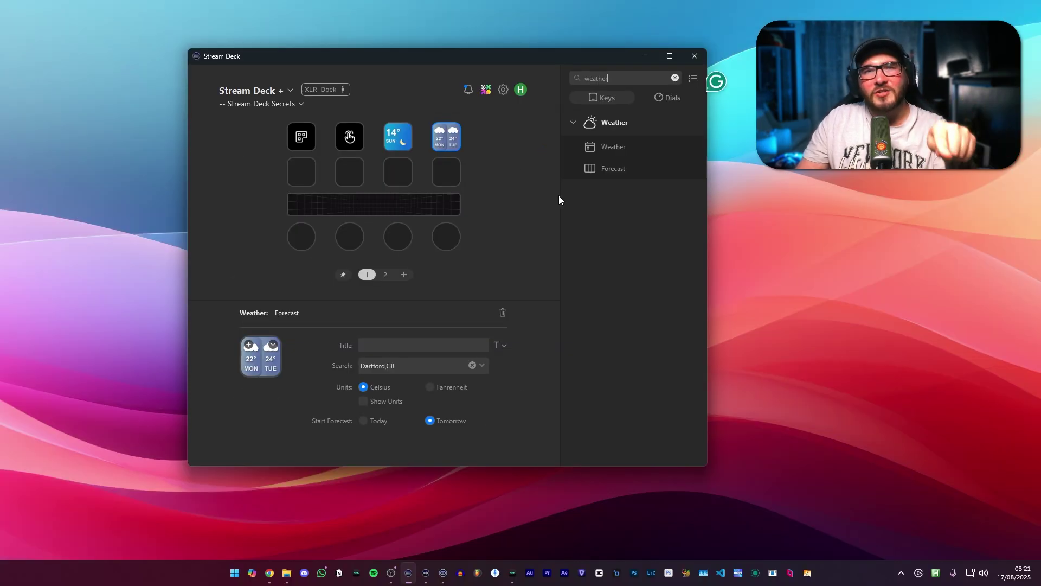
Search the Marketplace for 'weather', open Elgato's Weather plugin page, then return to Stream Deck
{"action": "left_click", "coordinate": [486, 90]}
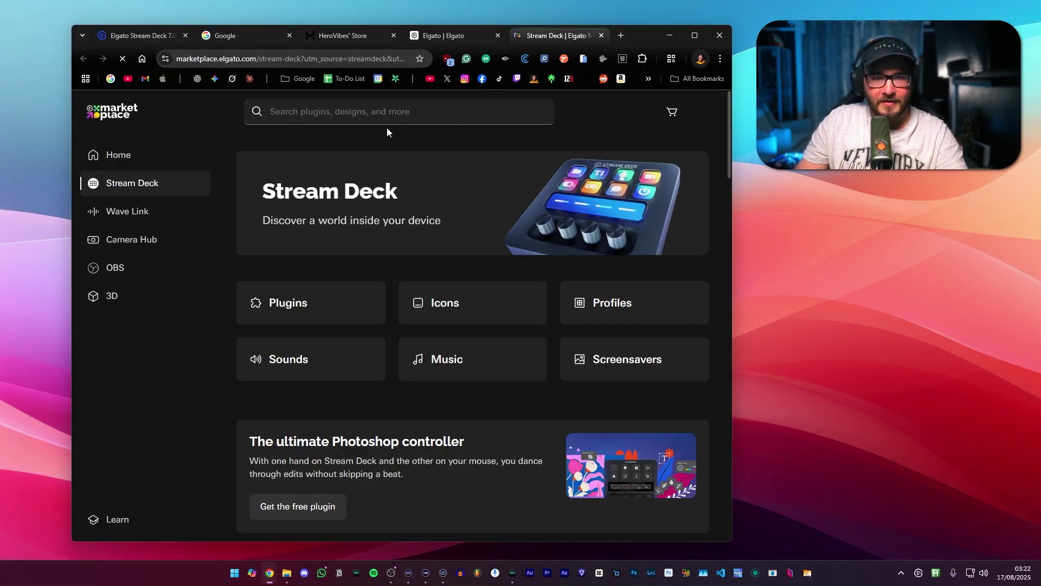
{"action": "left_click", "coordinate": [390, 116]}
{"action": "type", "text": "weather"}
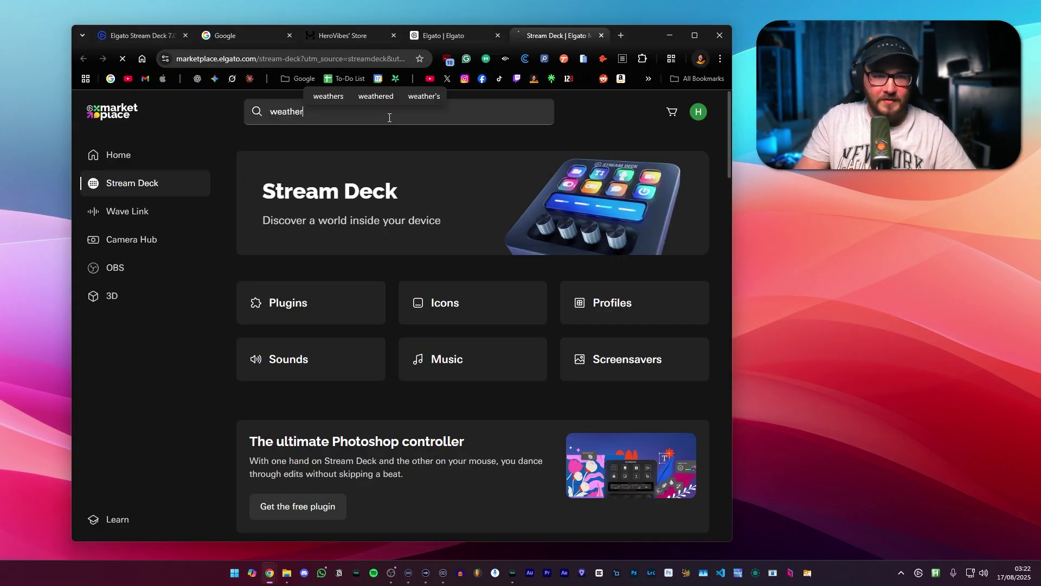
{"action": "key", "text": "Return"}
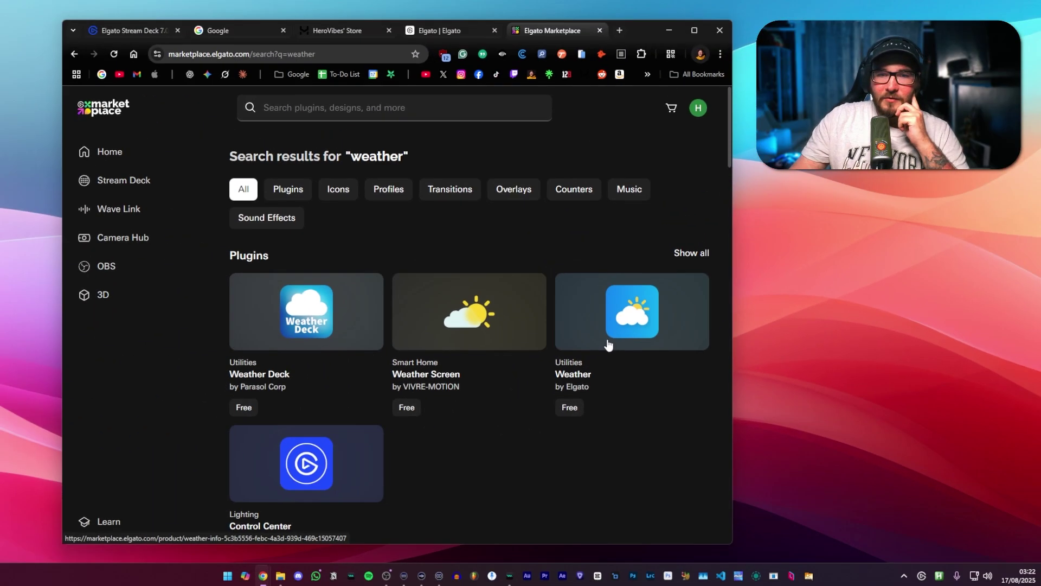
{"action": "left_click", "coordinate": [521, 299]}
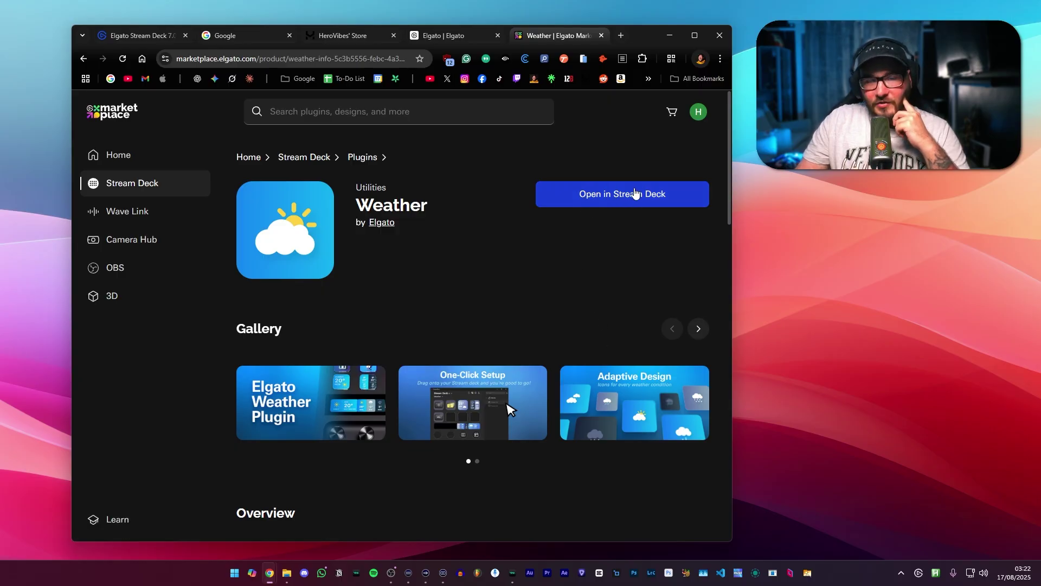
{"action": "left_click", "coordinate": [670, 35]}
{"action": "left_click", "coordinate": [474, 139]}
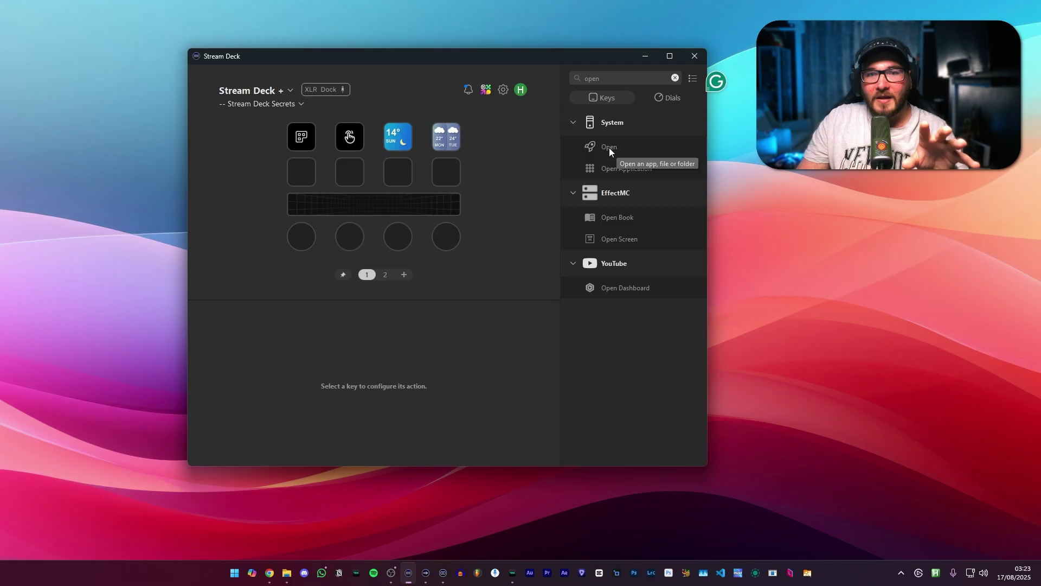
Place the System Open action on the last key of the second row
{"action": "left_click_drag", "start_coordinate": [610, 148], "coordinate": [448, 177]}
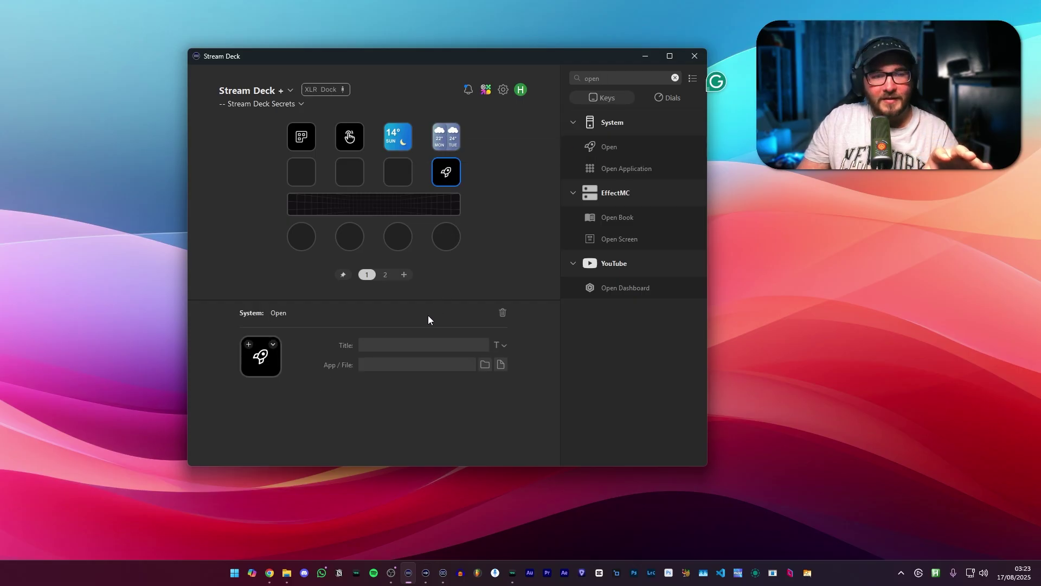
{"action": "left_click", "coordinate": [501, 364]}
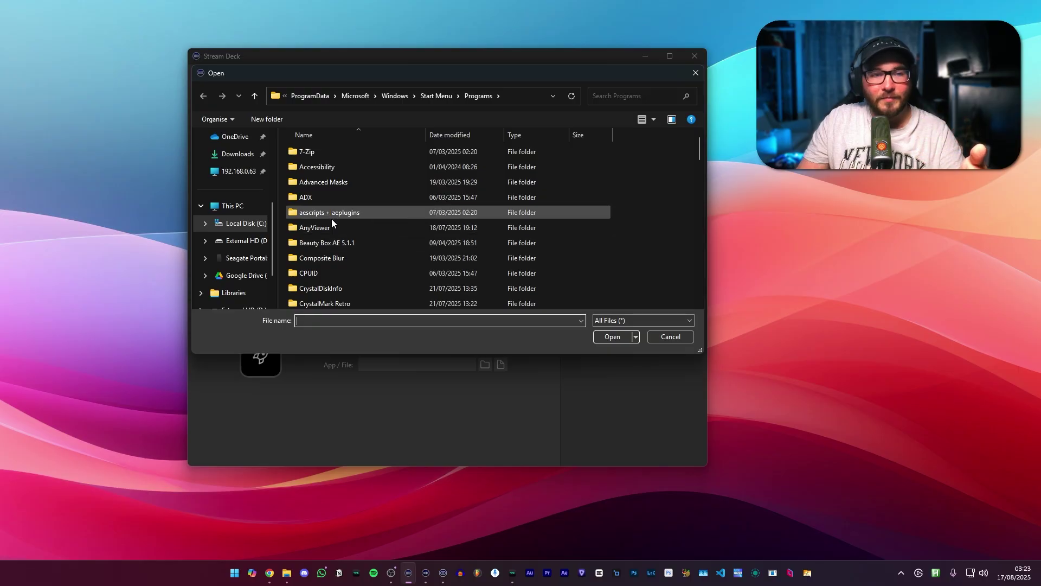
{"action": "scroll", "coordinate": [329, 229], "scroll_direction": "down", "scroll_amount": 3}
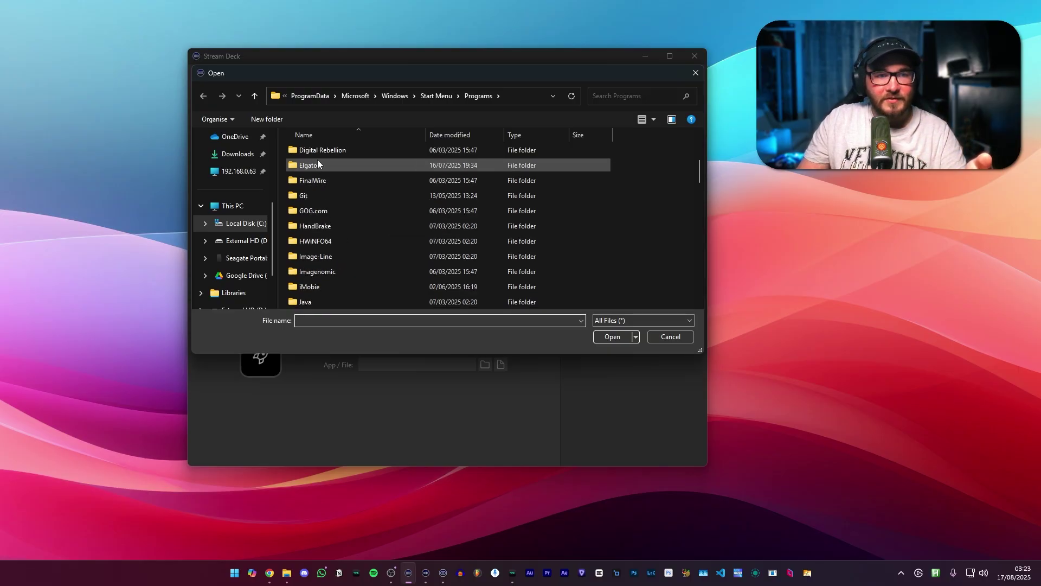
{"action": "scroll", "coordinate": [325, 271], "scroll_direction": "down", "scroll_amount": 3}
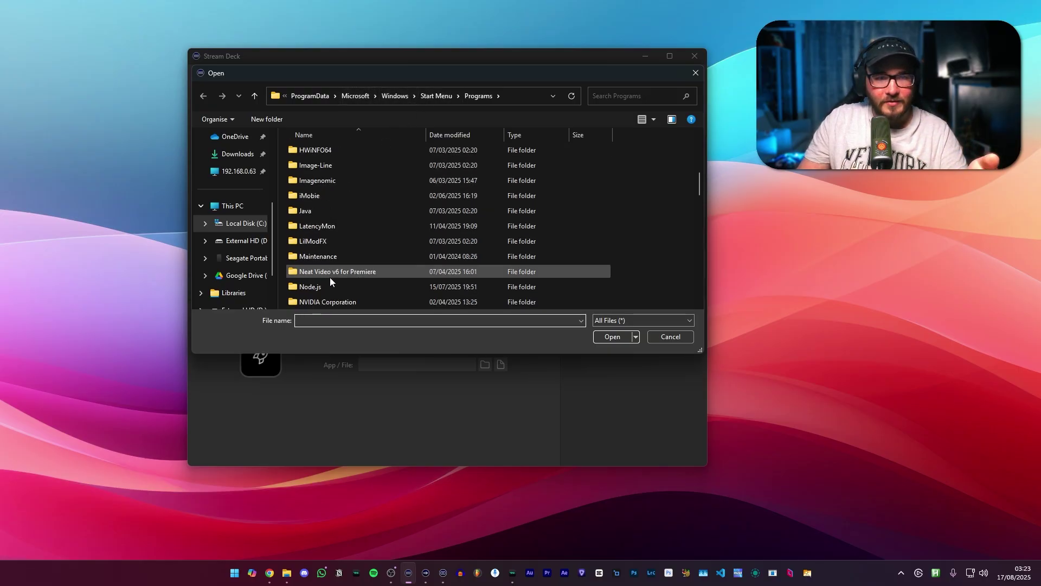
{"action": "scroll", "coordinate": [236, 269], "scroll_direction": "down", "scroll_amount": 1}
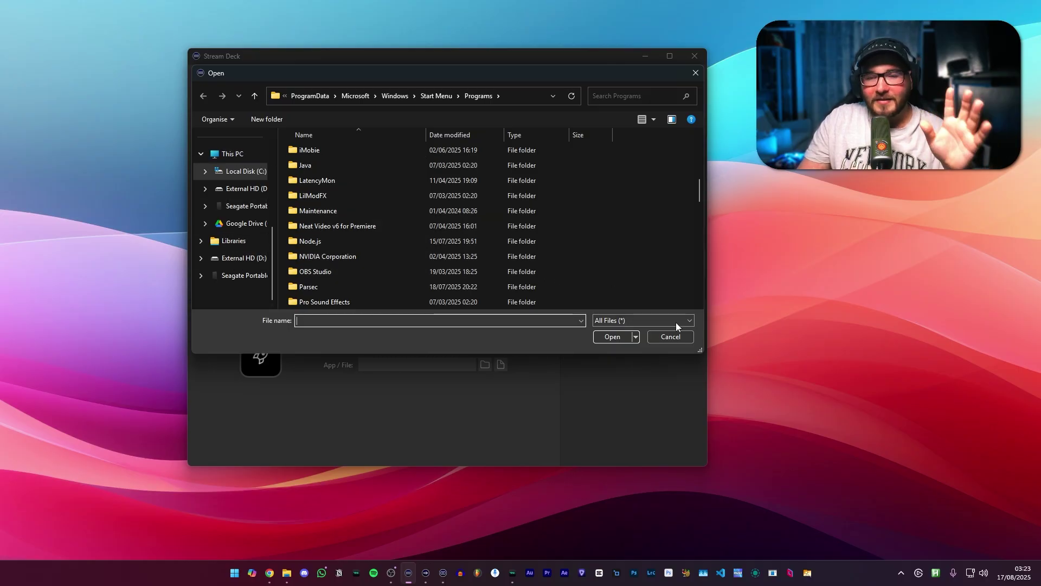
{"action": "left_click", "coordinate": [674, 336]}
{"action": "left_click", "coordinate": [500, 246]}
{"action": "left_click", "coordinate": [444, 174]}
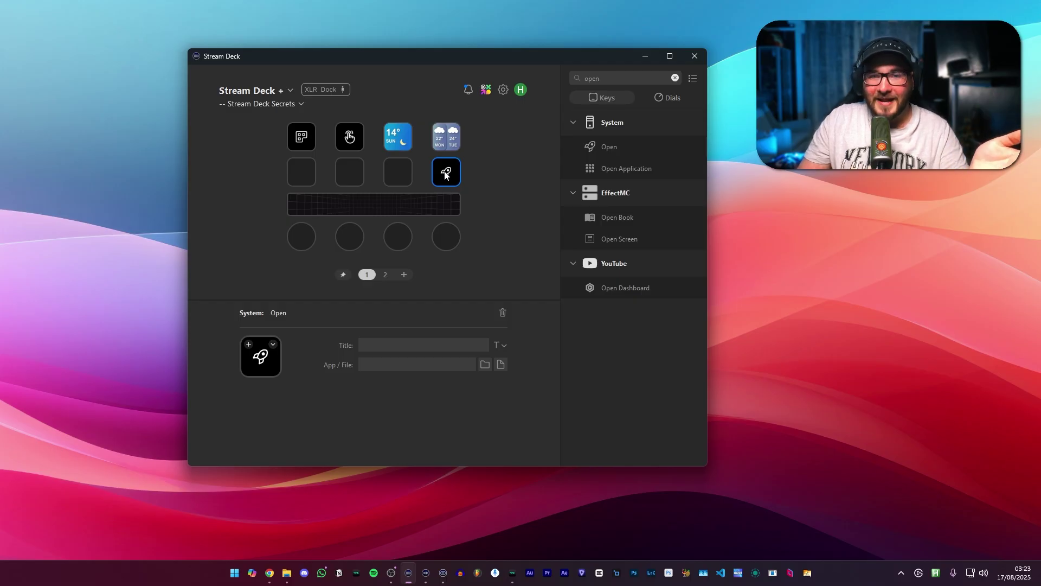
Replace the Open action on row 2's last key with Open Application
{"action": "key", "text": "Delete"}
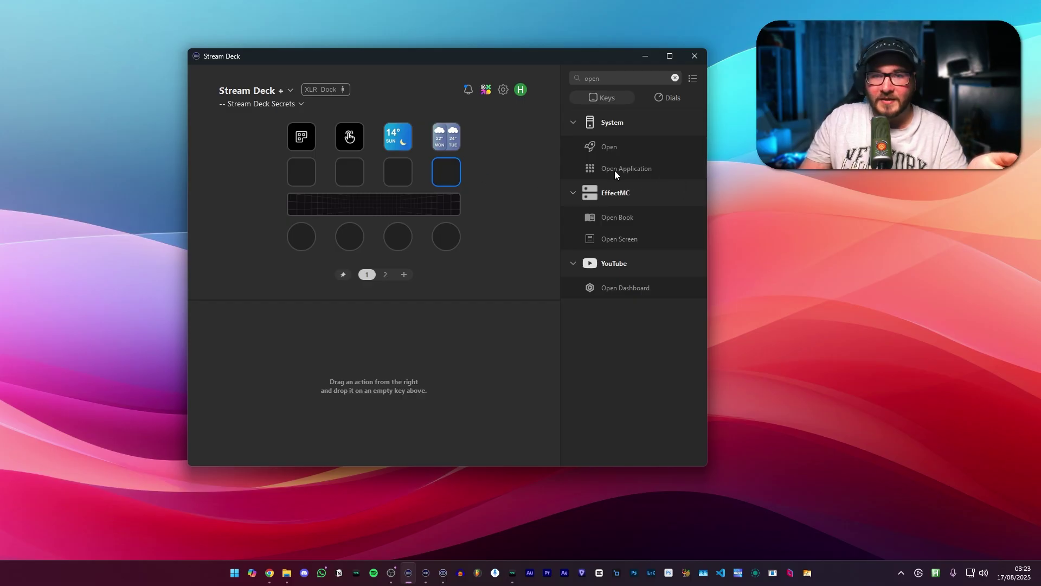
{"action": "left_click_drag", "start_coordinate": [614, 171], "coordinate": [437, 175]}
{"action": "left_click", "coordinate": [426, 365]}
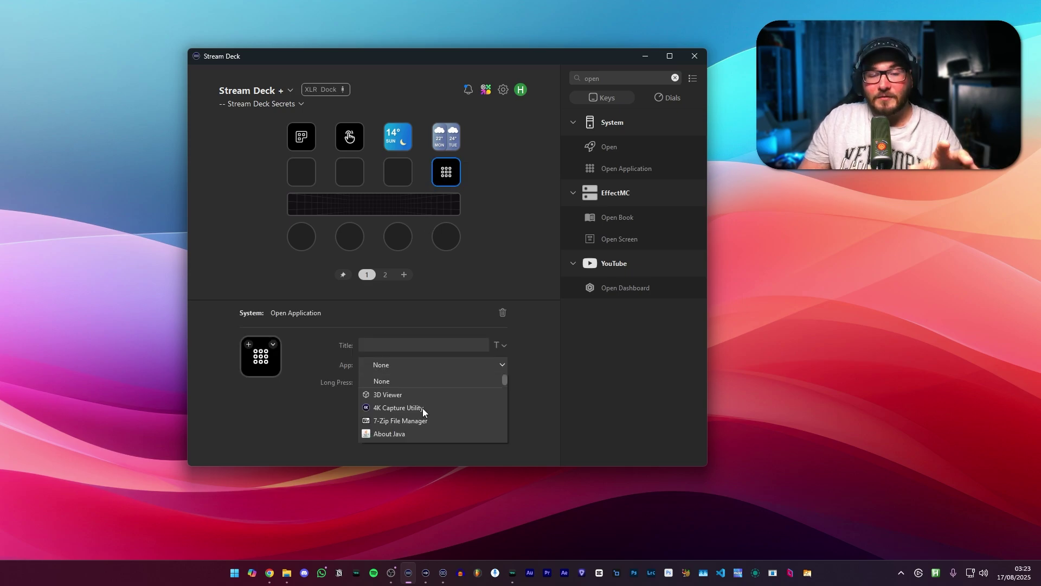
{"action": "scroll", "coordinate": [422, 408], "scroll_direction": "down", "scroll_amount": 4}
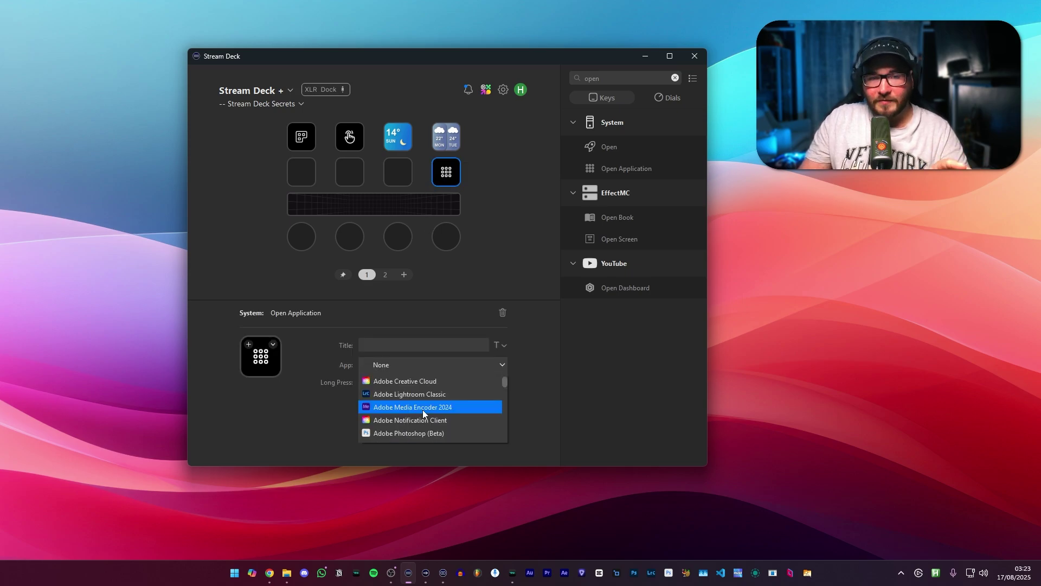
{"action": "scroll", "coordinate": [423, 412], "scroll_direction": "up", "scroll_amount": 3}
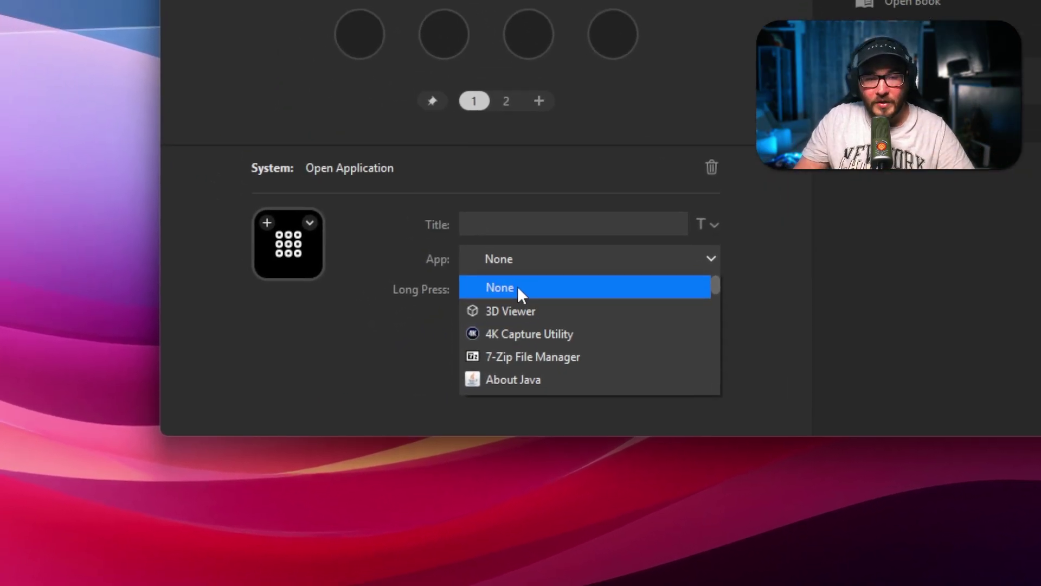
Set the app to Minecraft Launcher, after trying 'obs' and 'spoti', with long press Quit Application
{"action": "left_click", "coordinate": [521, 297]}
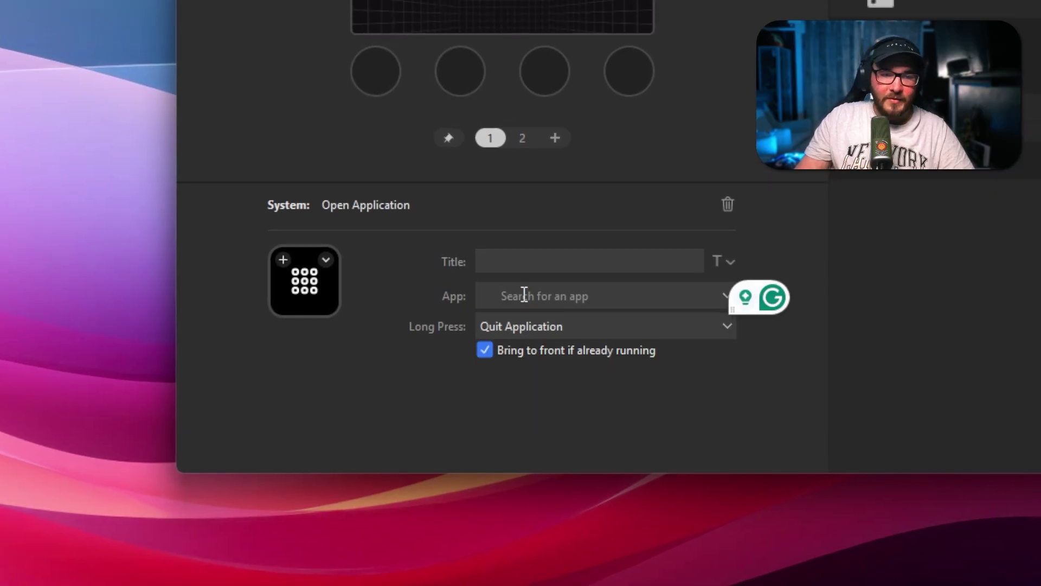
{"action": "type", "text": "obs"}
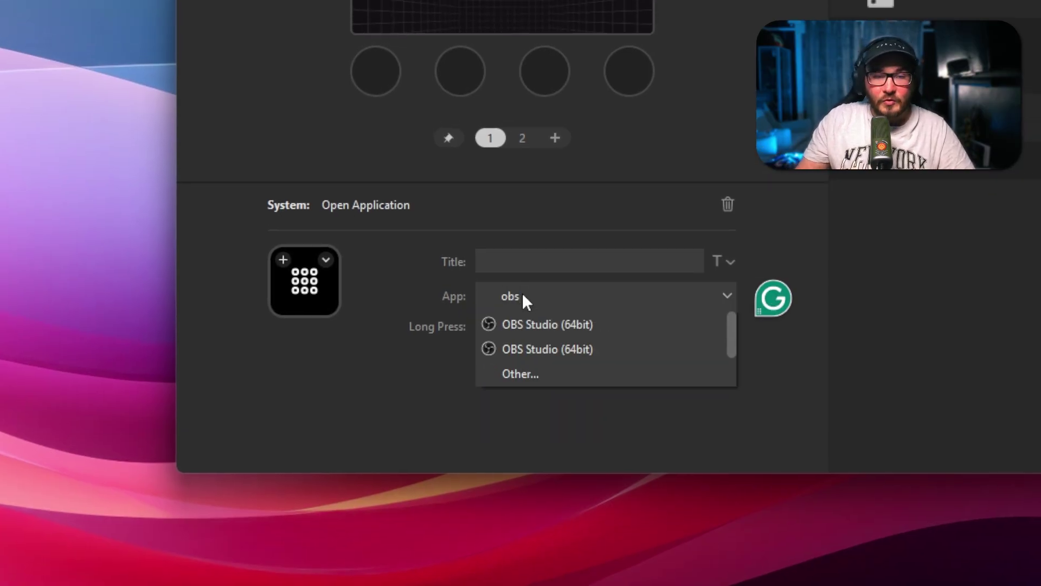
{"action": "left_click", "coordinate": [521, 295]}
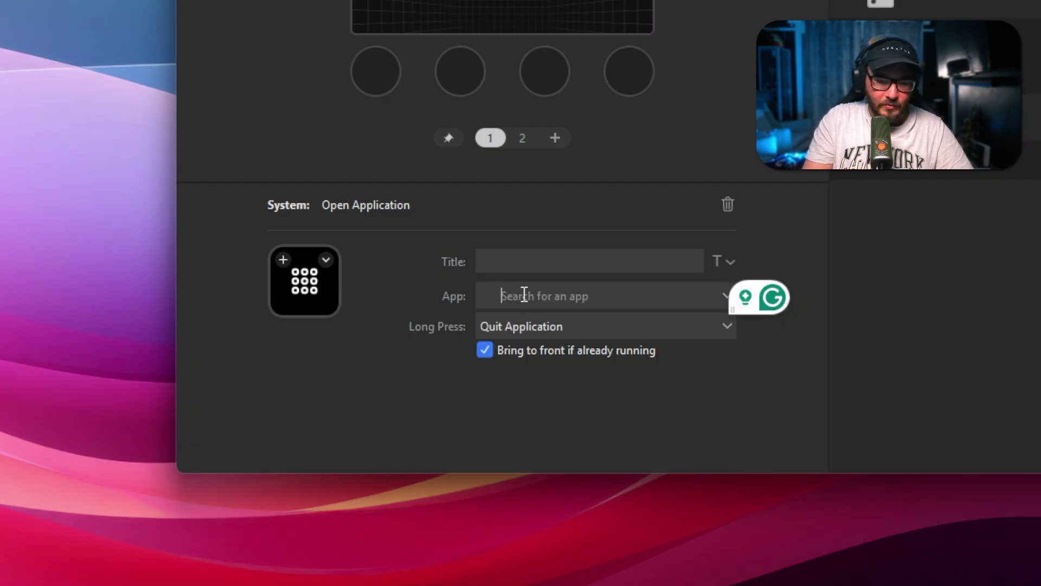
{"action": "type", "text": "spoti"}
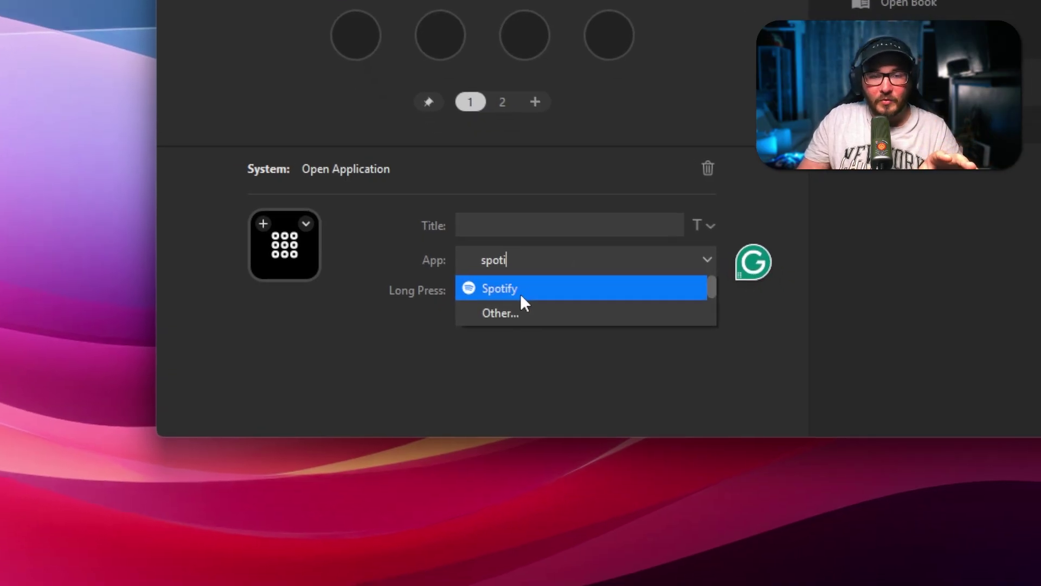
{"action": "key", "text": "BackSpace"}
{"action": "key", "text": "BackSpace"}
{"action": "key", "text": "BackSpace"}
{"action": "key", "text": "BackSpace"}
{"action": "key", "text": "BackSpace"}
{"action": "type", "text": "mi"}
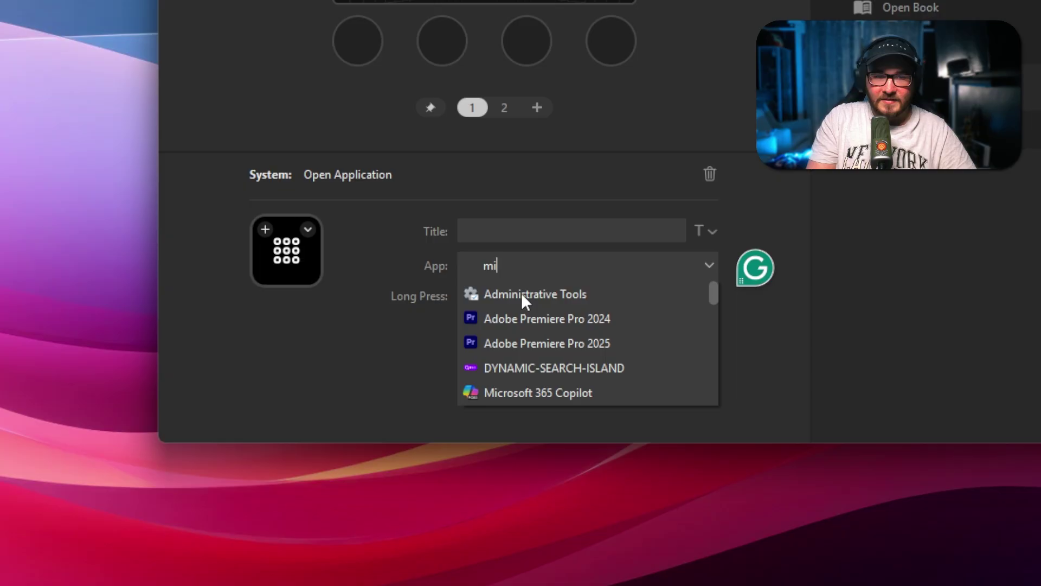
{"action": "type", "text": "necraft"}
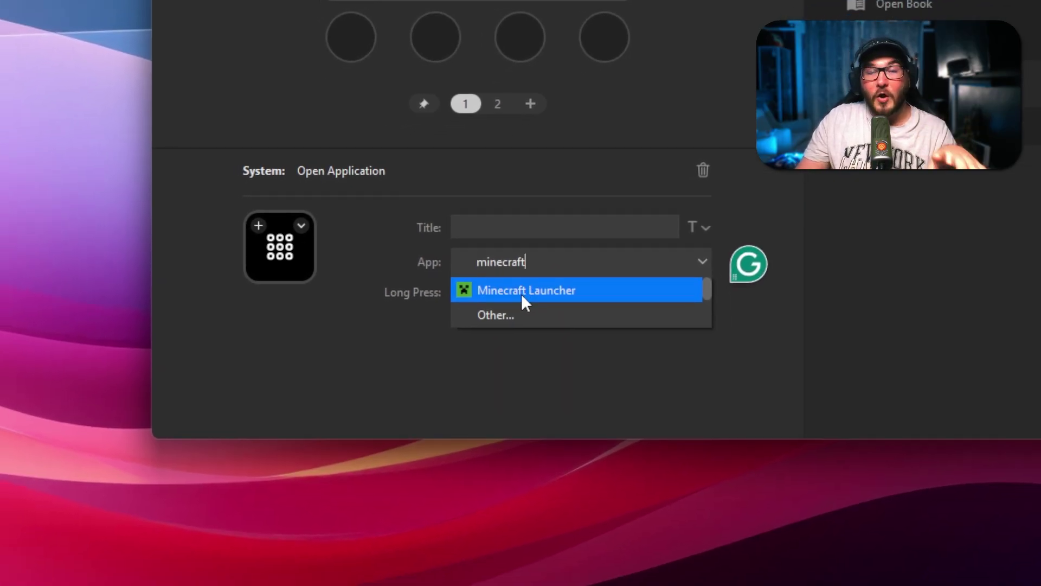
{"action": "left_click", "coordinate": [522, 294]}
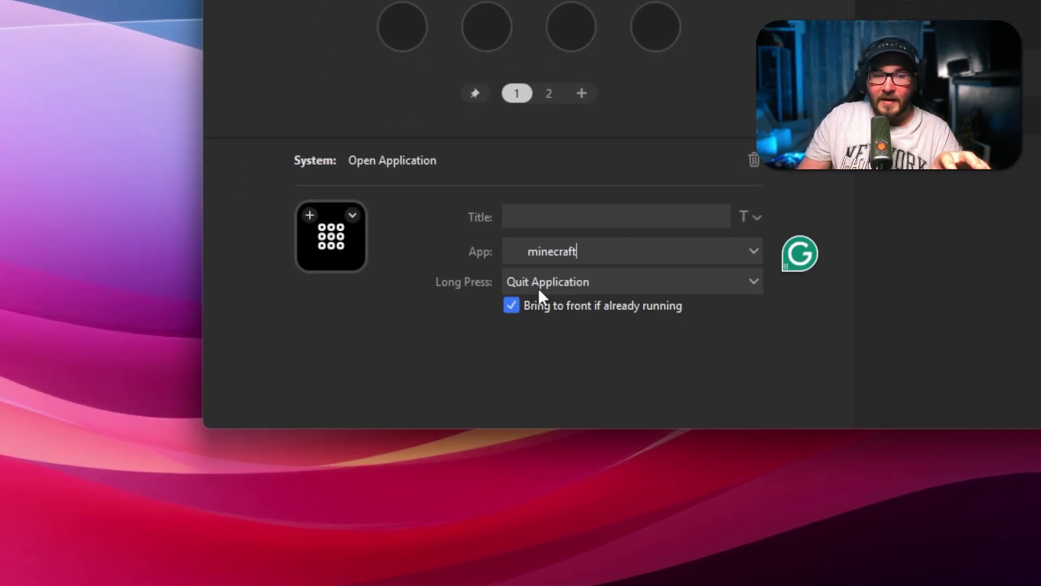
{"action": "left_click", "coordinate": [564, 280]}
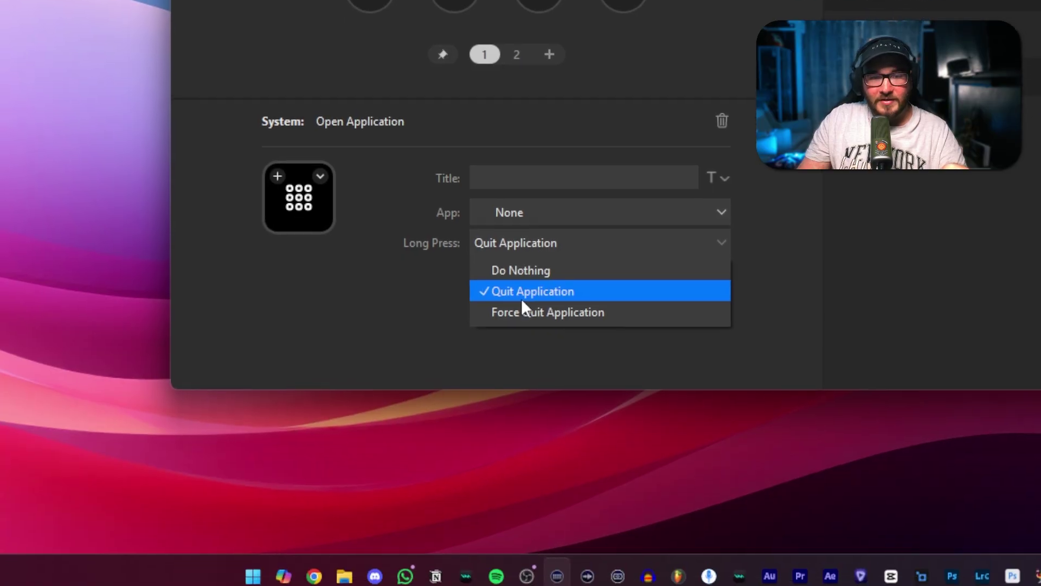
{"action": "left_click", "coordinate": [522, 293]}
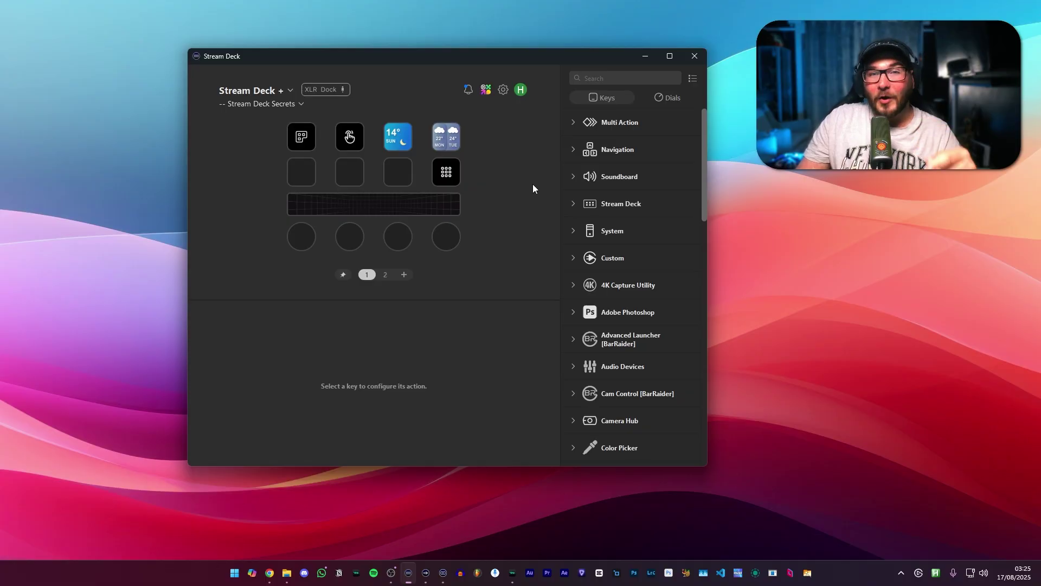
Put a Hotkey action on the third key of row 2 and record Ctrl+Shift+A
{"action": "type", "text": "hotke"}
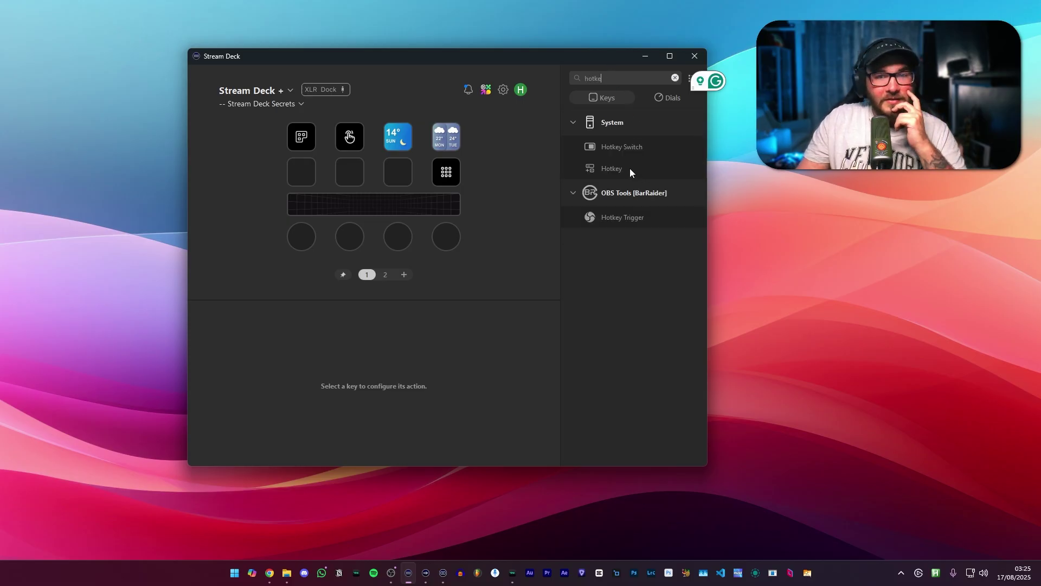
{"action": "left_click_drag", "start_coordinate": [630, 168], "coordinate": [391, 171]}
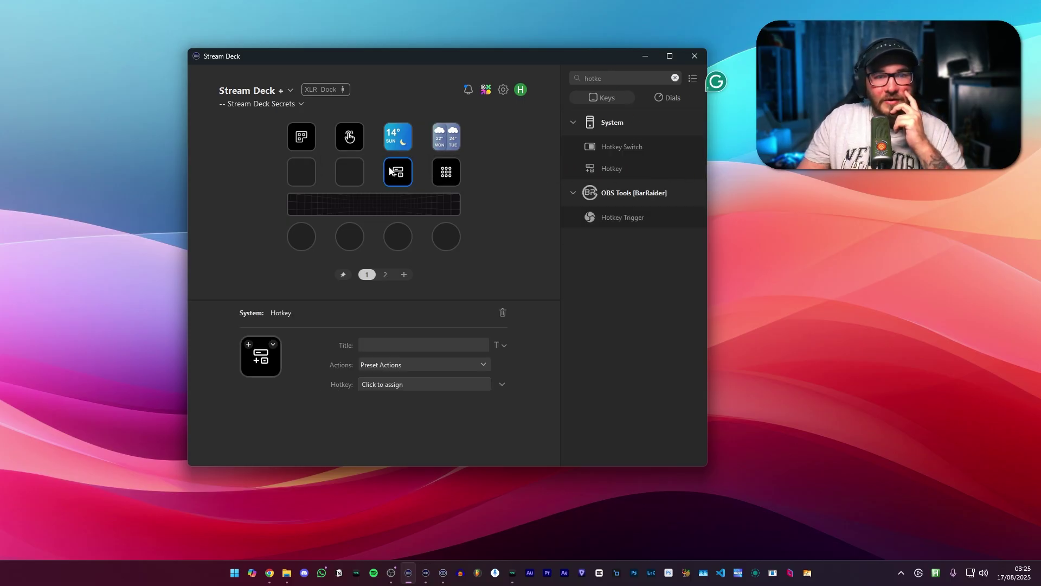
{"action": "left_click", "coordinate": [409, 384]}
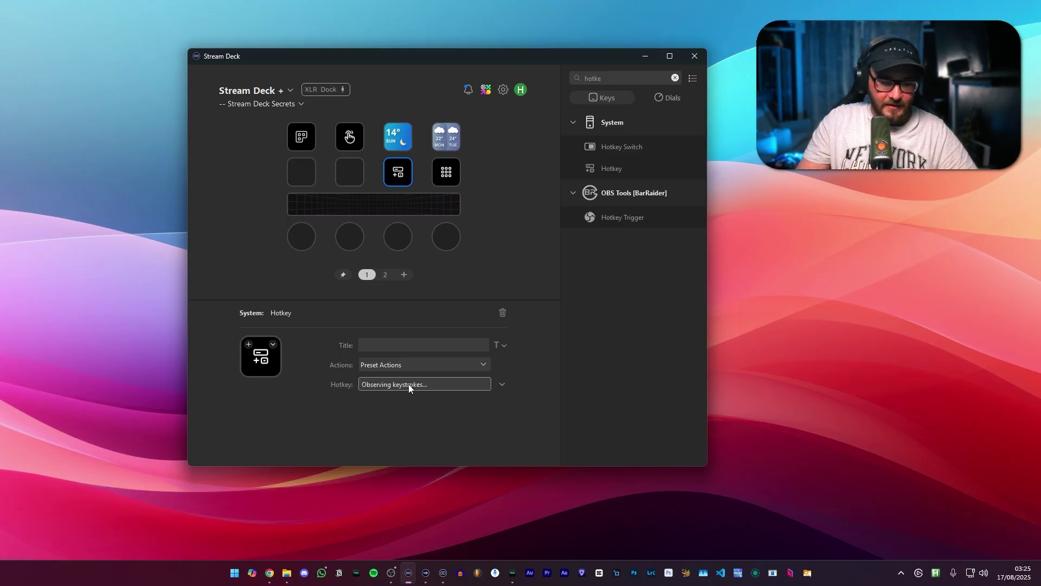
{"action": "key", "text": "ctrl+shift"}
{"action": "key", "text": "ctrl+shift+a"}
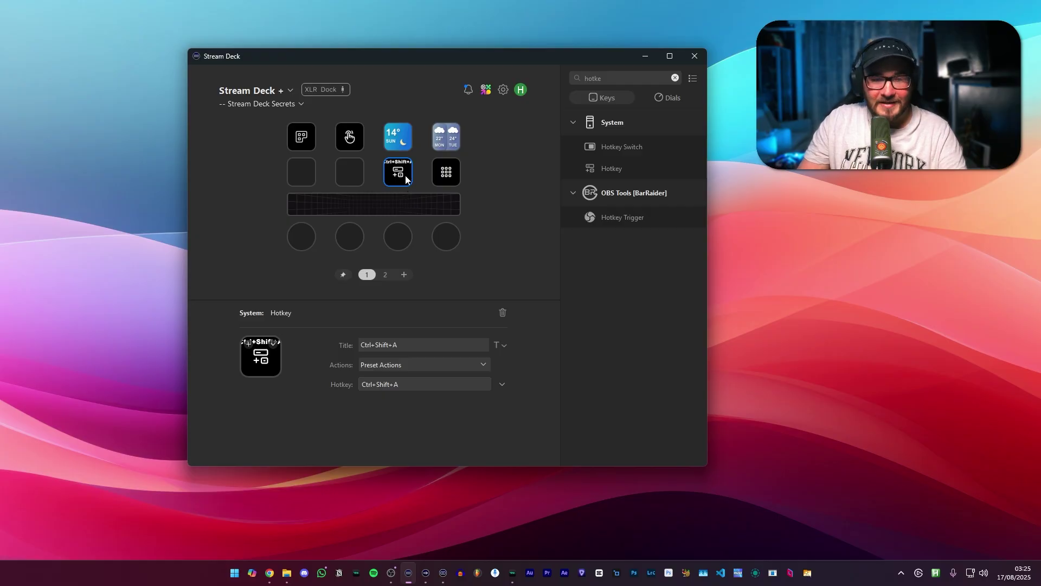
Delete that hotkey, add a fresh unassigned Hotkey action, and browse its preset actions
{"action": "left_click", "coordinate": [511, 176]}
{"action": "left_click", "coordinate": [386, 178]}
{"action": "key", "text": "Delete"}
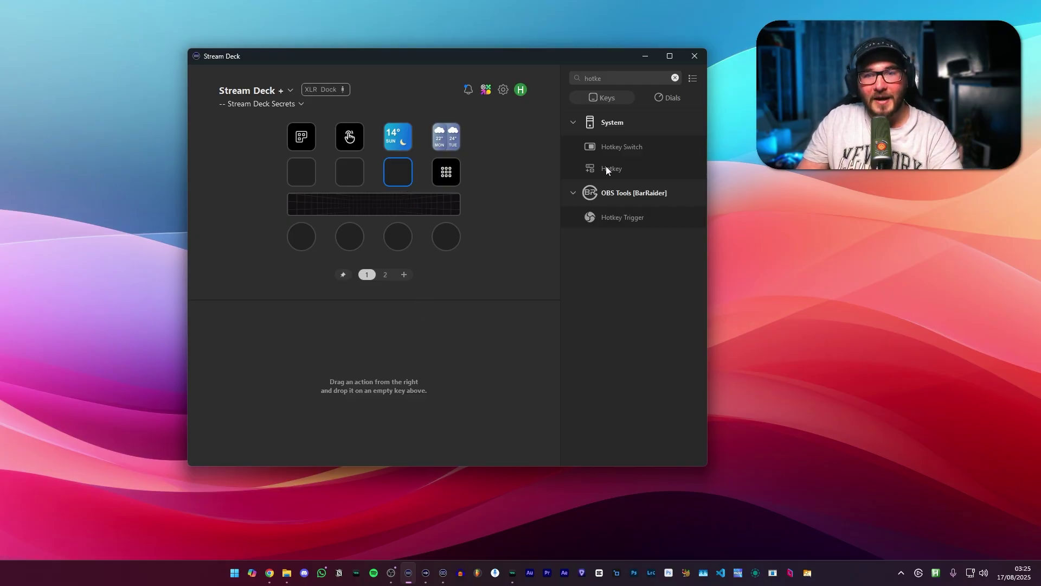
{"action": "left_click_drag", "start_coordinate": [606, 166], "coordinate": [398, 177]}
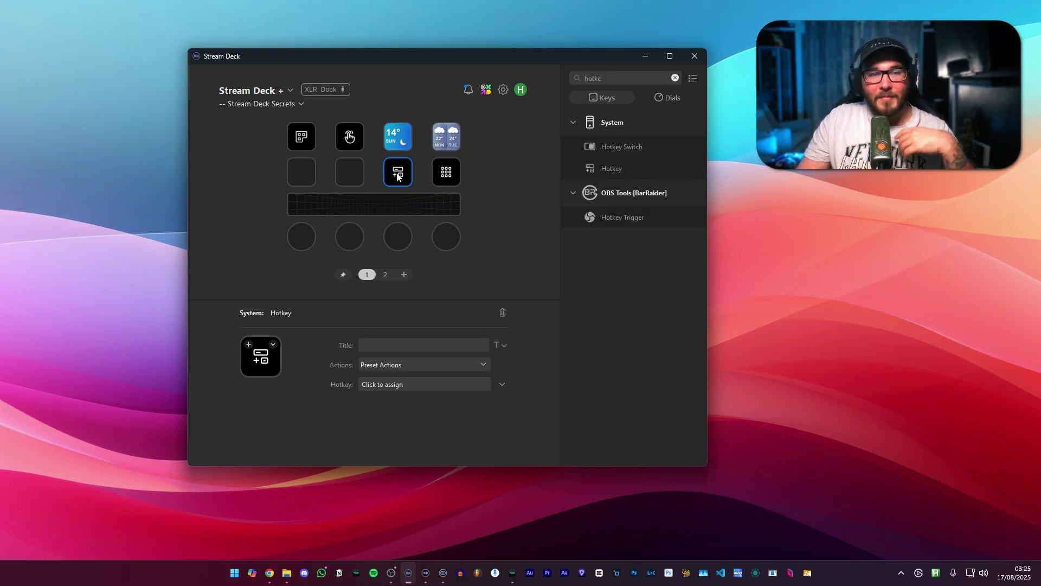
{"action": "left_click", "coordinate": [484, 364]}
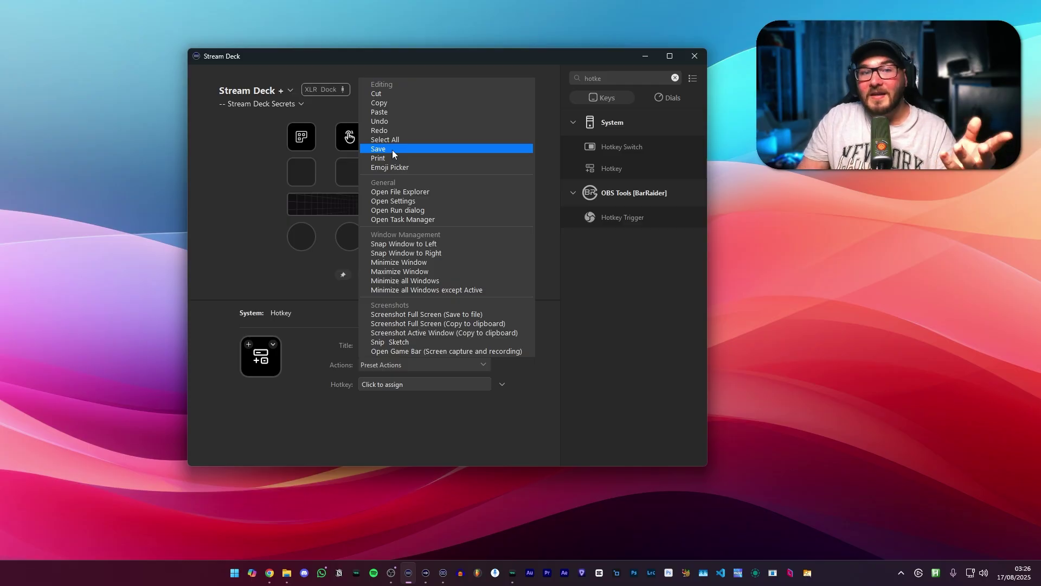
{"action": "left_click", "coordinate": [544, 194]}
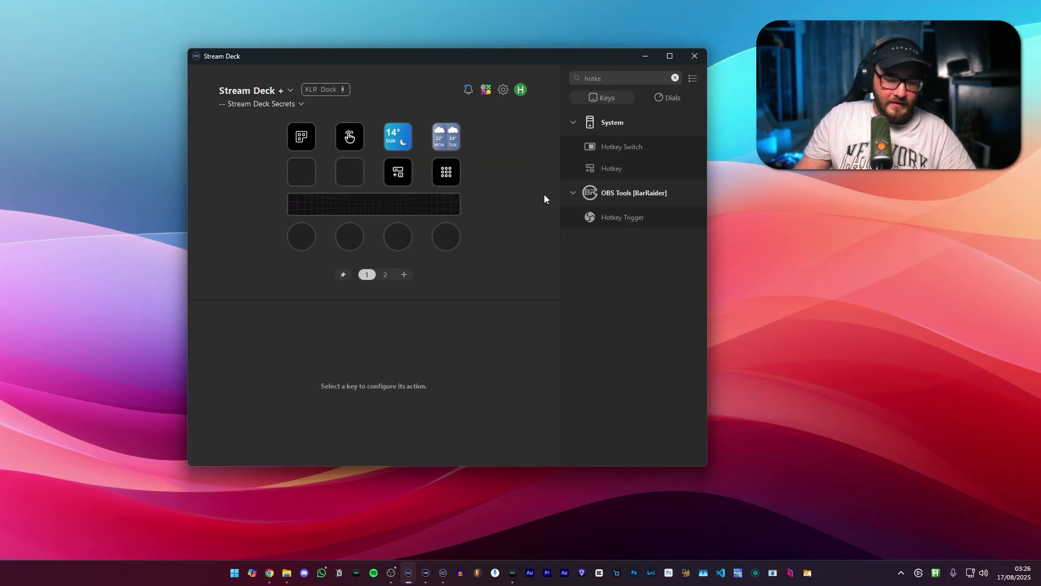
Try Windows voice typing (Win+H) in a blank Notepad note, dismissing the first-run notice
{"action": "key", "text": "super+h"}
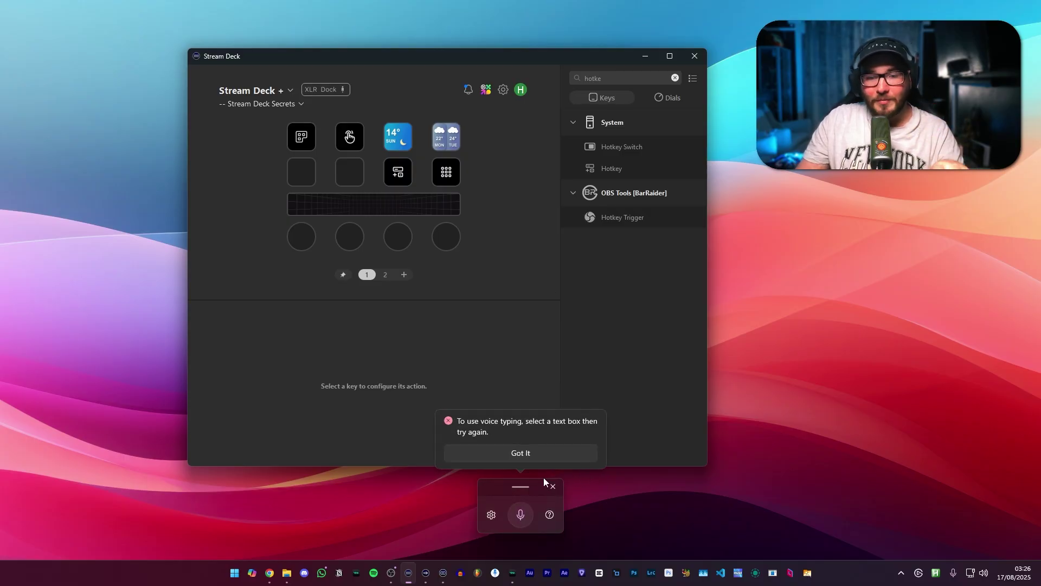
{"action": "left_click", "coordinate": [534, 458]}
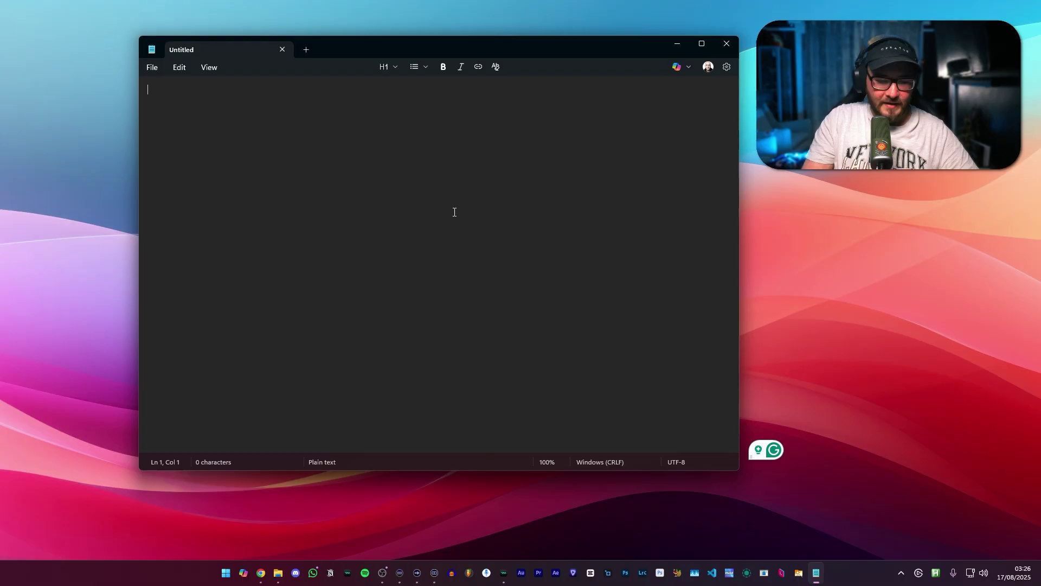
{"action": "key", "text": "super+h"}
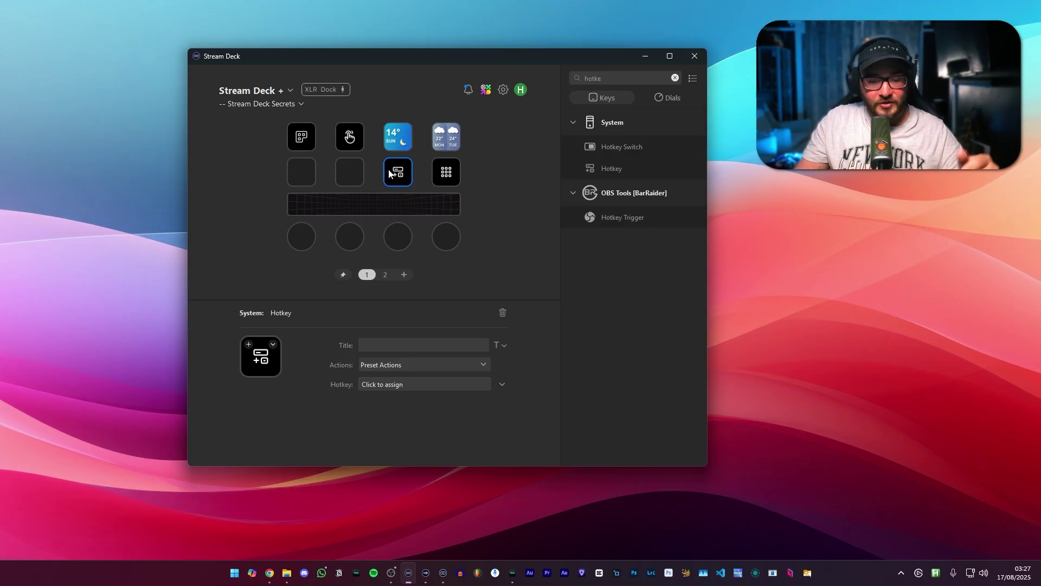
Check the Hotkey and Toggle Virtual Stream Deck keys, ending on the 3-action Key Logic settings
{"action": "key", "text": "super+d"}
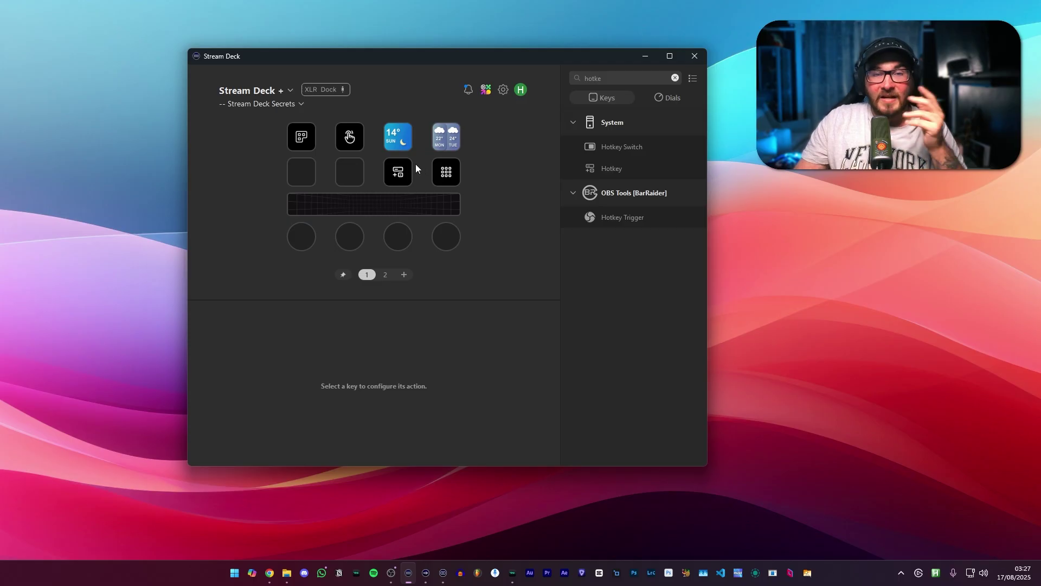
{"action": "left_click", "coordinate": [402, 178]}
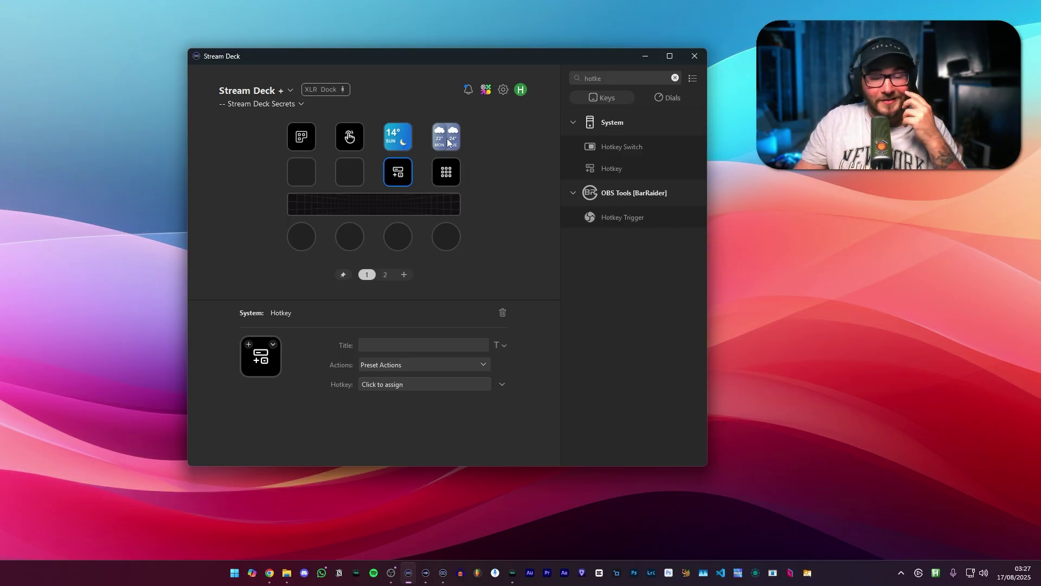
{"action": "left_click", "coordinate": [312, 142]}
{"action": "left_click", "coordinate": [339, 132]}
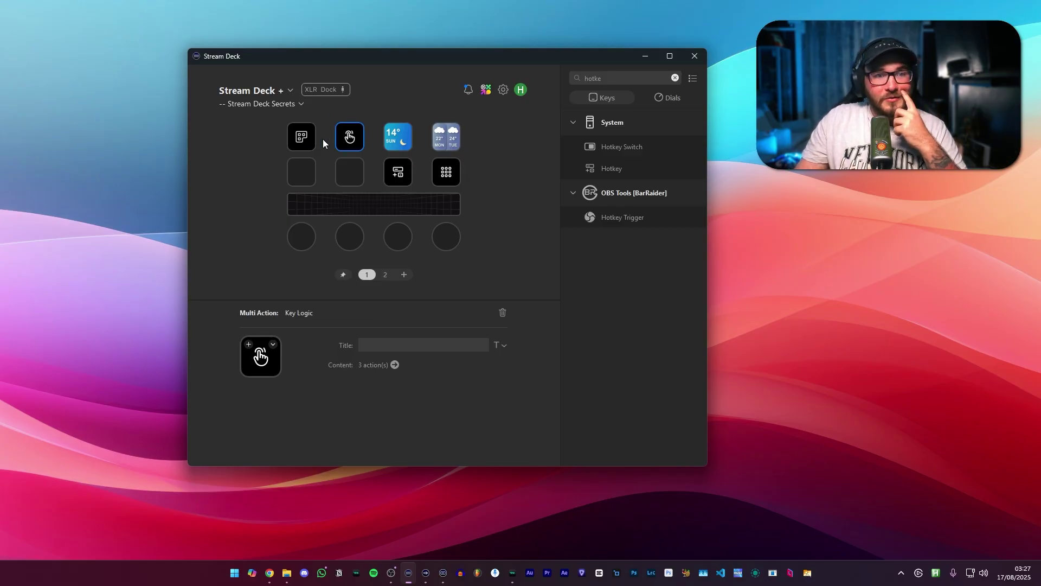
{"action": "left_click", "coordinate": [310, 140]}
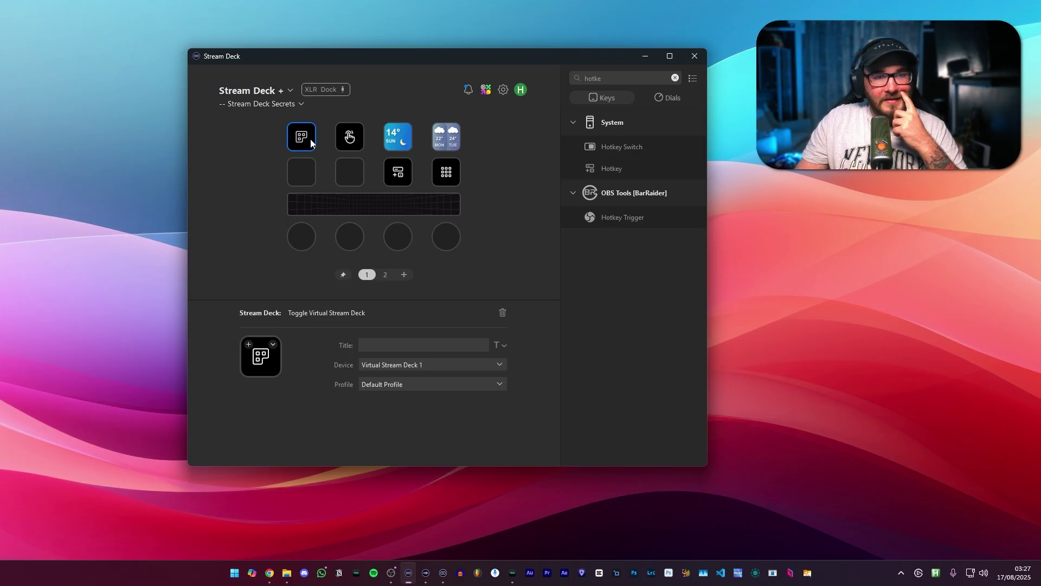
{"action": "left_click", "coordinate": [347, 136]}
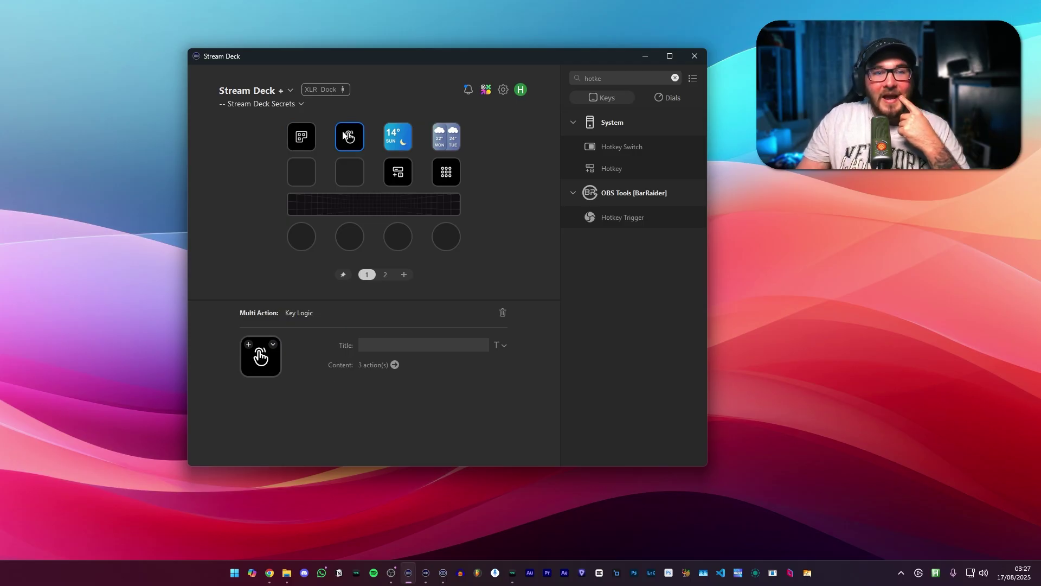